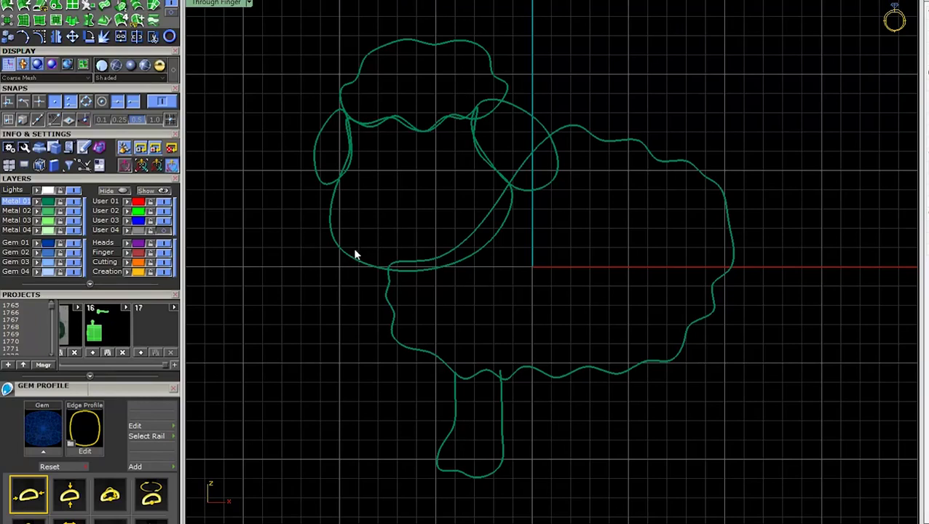
Step: Extrude the wavy body outline into a flat solid slab in the four-view layout
scroll(419, 201, up, 3)
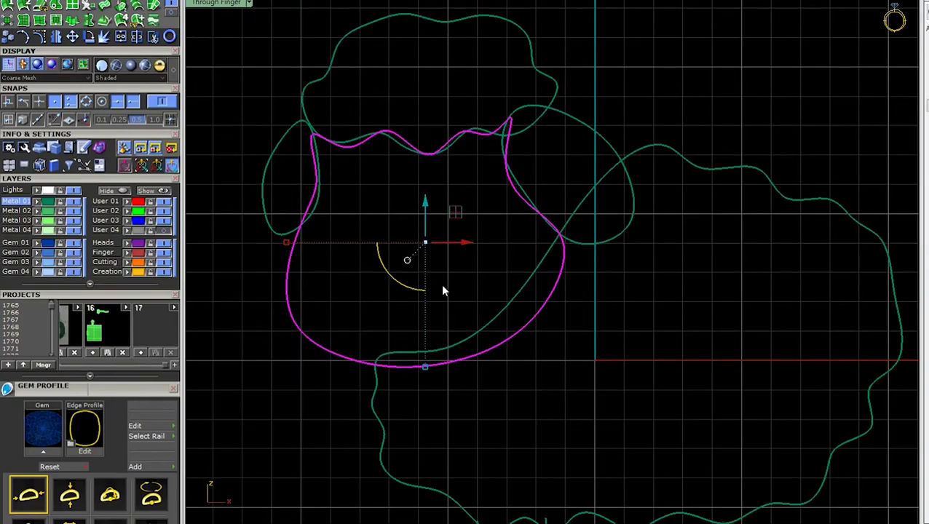
scroll(510, 313, down, 3)
click(549, 338)
scroll(595, 201, up, 2)
click(598, 244)
scroll(435, 88, up, 2)
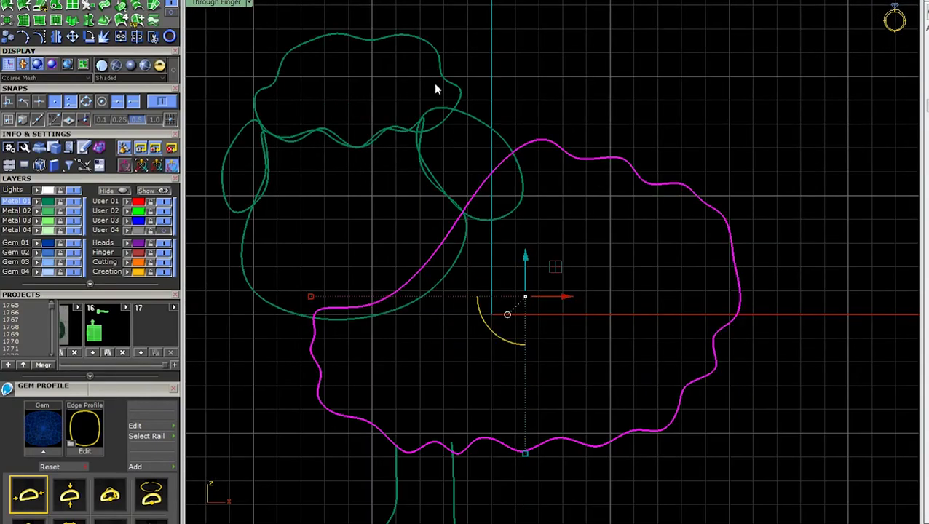
key(ctrl+m)
scroll(451, 428, down, 3)
scroll(622, 450, up, 2)
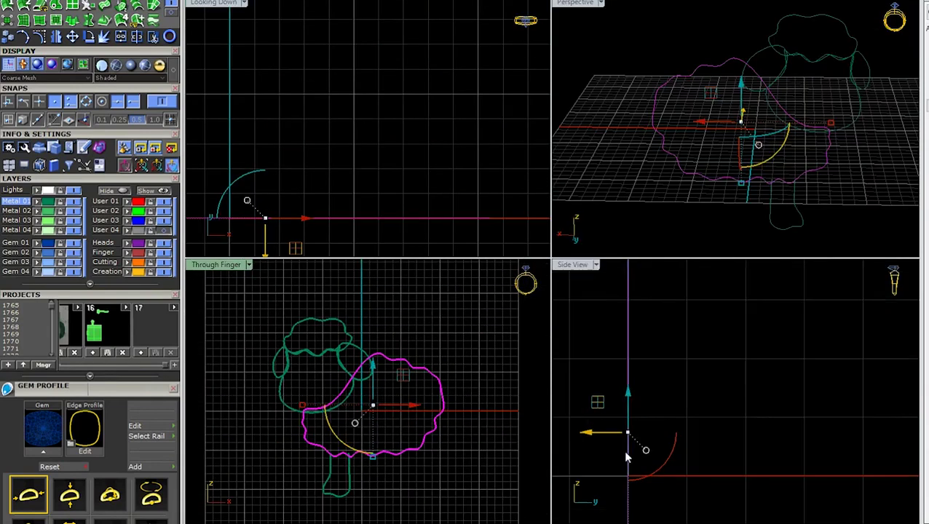
scroll(678, 370, up, 2)
right_click(682, 377)
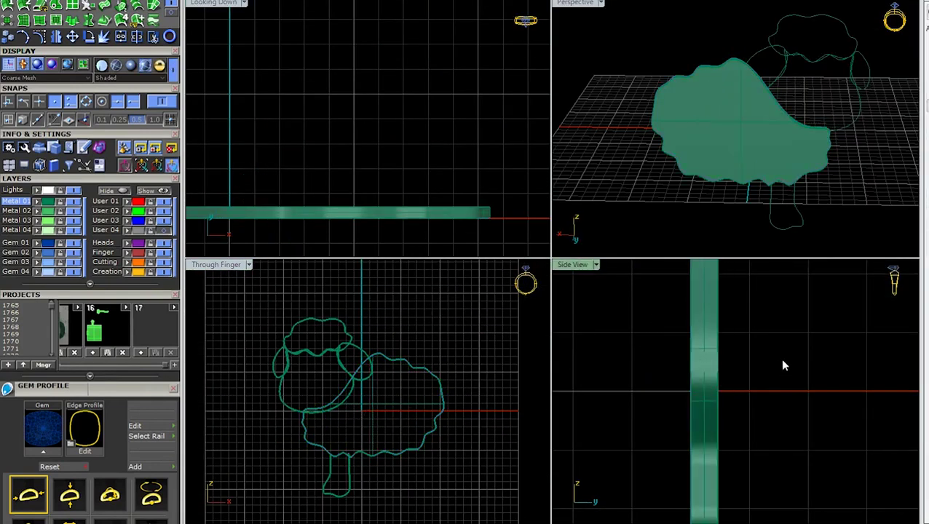
Step: Orbit the perspective view to inspect the extruded body slab from above
mouse_move(817, 170)
right_down()
mouse_move(704, 166)
mouse_move(740, 293)
right_up()
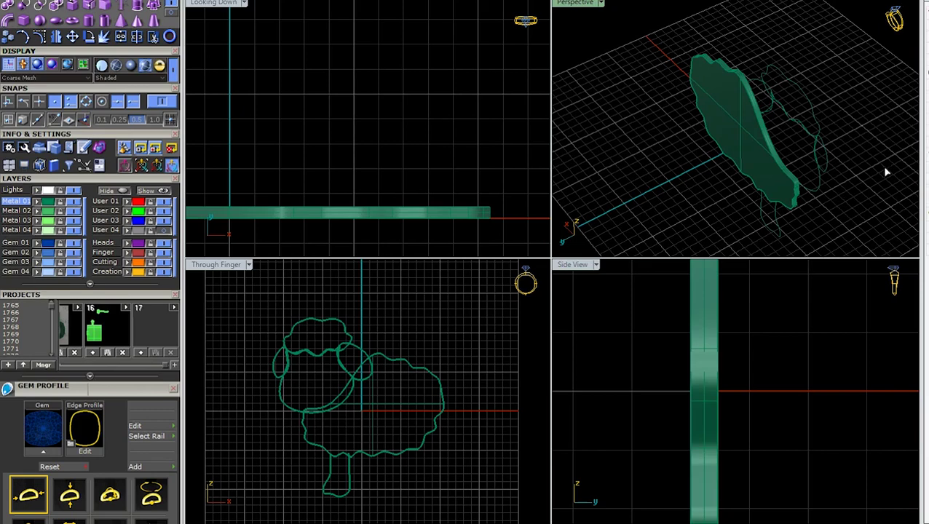
right_drag(880, 165, 784, 179)
click(778, 120)
click(835, 123)
right_drag(858, 131, 739, 98)
click(739, 25)
click(775, 50)
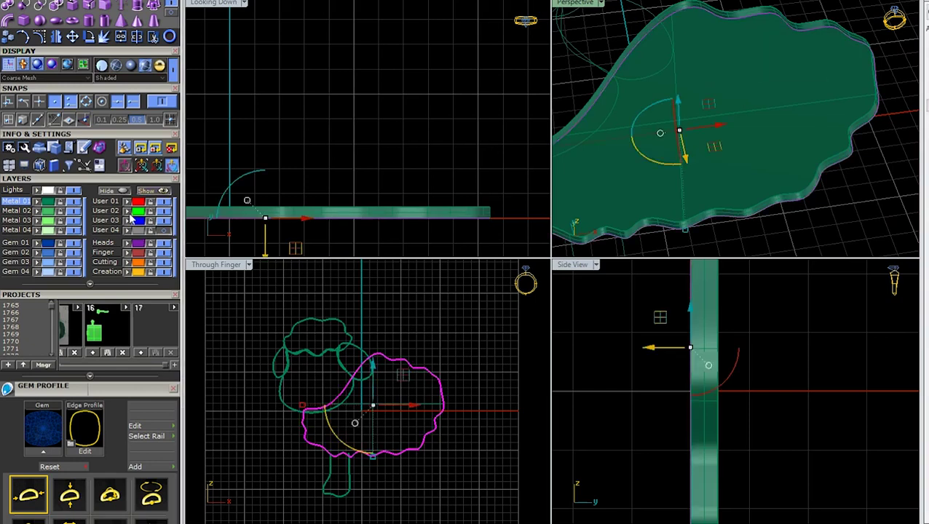
key(Escape)
mouse_move(866, 49)
right_down()
mouse_move(846, 93)
mouse_move(772, 131)
right_up()
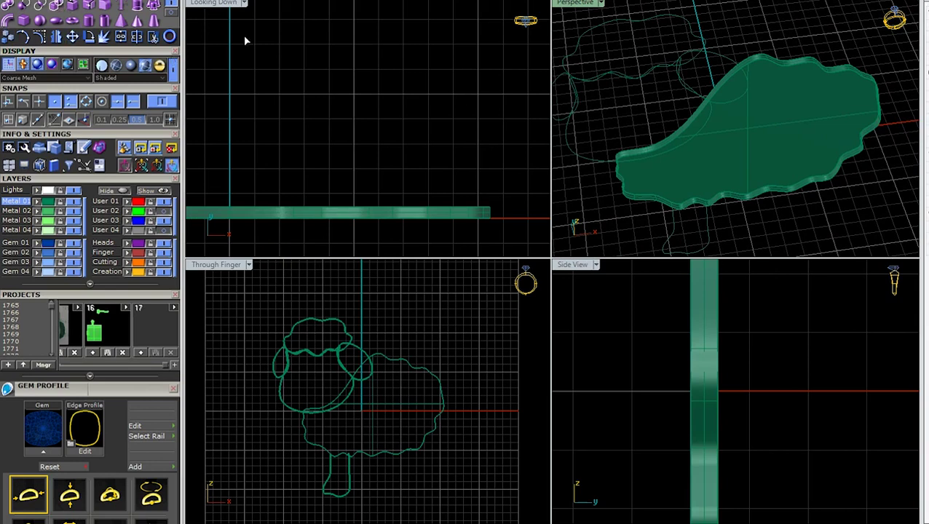
Step: Patch the body slab's edge into a domed surface with 100 U and 100 V spans
click(777, 66)
key(Return)
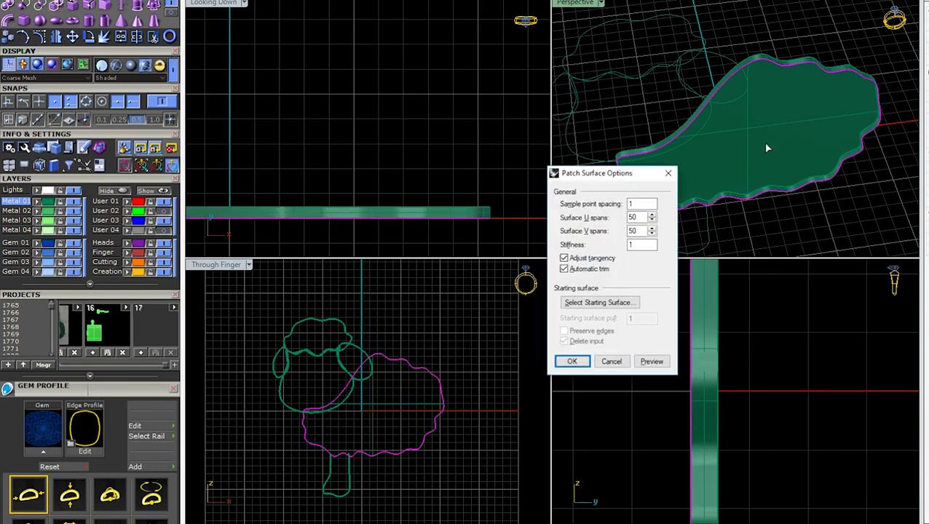
click(651, 361)
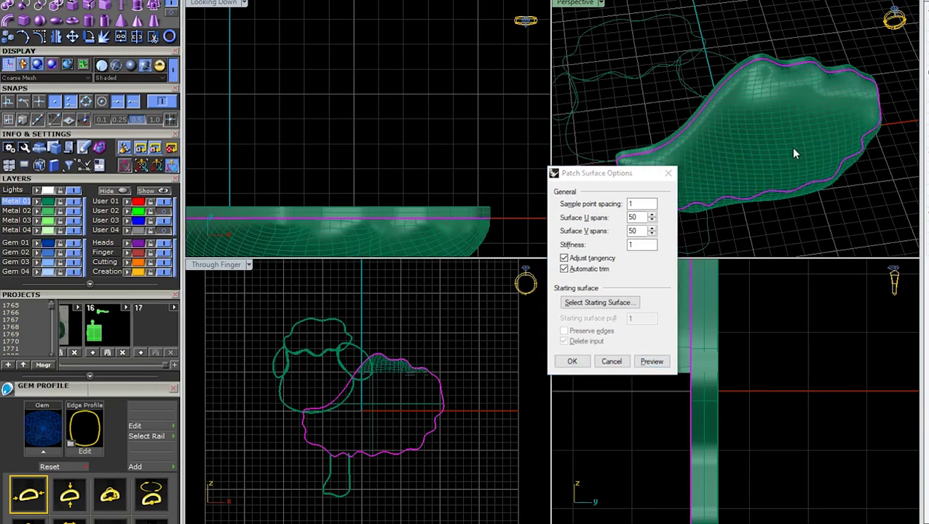
mouse_move(783, 149)
right_down()
mouse_move(811, 118)
mouse_move(803, 96)
mouse_move(775, 102)
mouse_move(753, 128)
mouse_move(775, 166)
mouse_move(682, 251)
right_up()
double_click(636, 218)
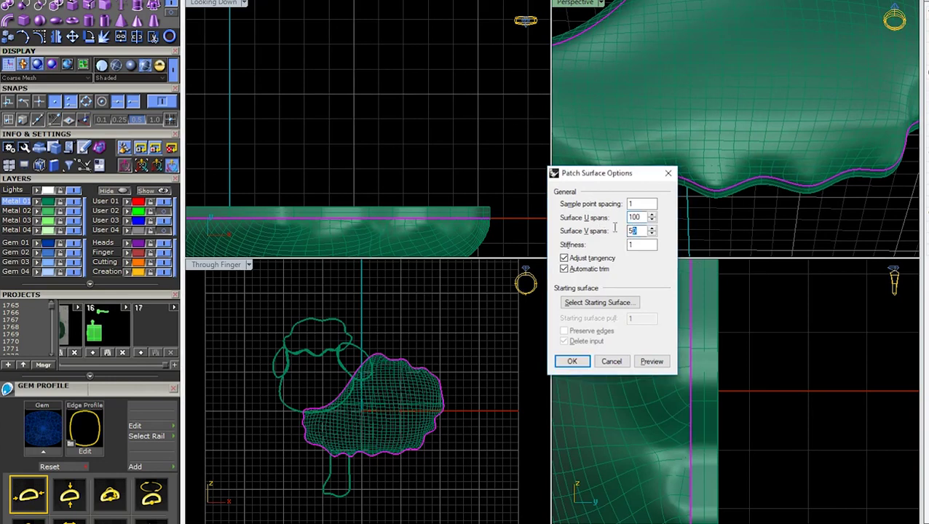
text(100)
click(650, 360)
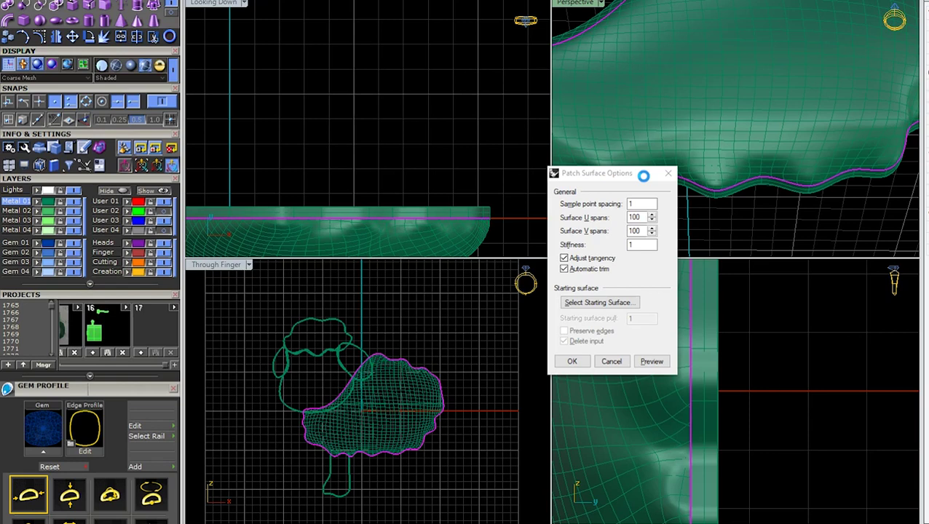
click(585, 362)
mouse_move(746, 101)
right_down()
mouse_move(728, 182)
mouse_move(765, 137)
mouse_move(764, 173)
mouse_move(746, 99)
mouse_move(694, 168)
right_up()
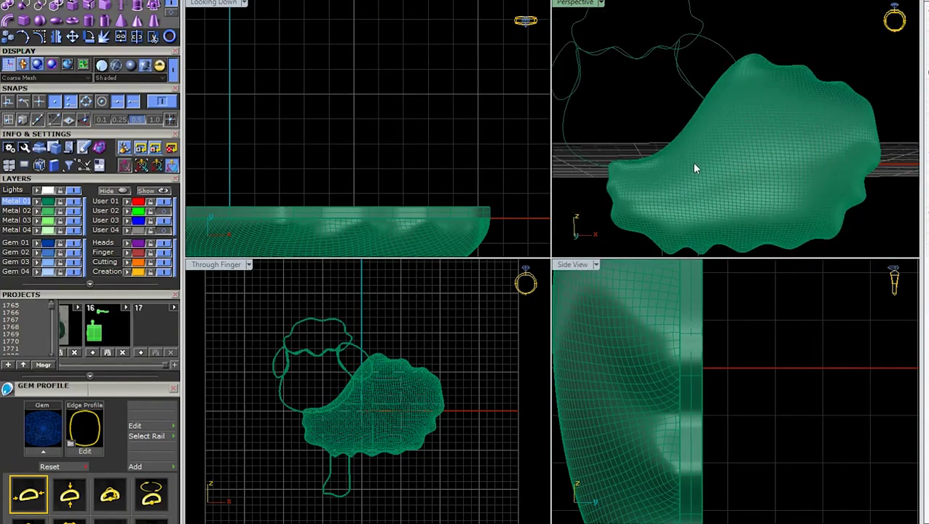
Step: Extrude the head outline into a flat solid slab and orbit in to inspect it
click(574, 160)
scroll(332, 342, up, 2)
scroll(332, 342, up, 2)
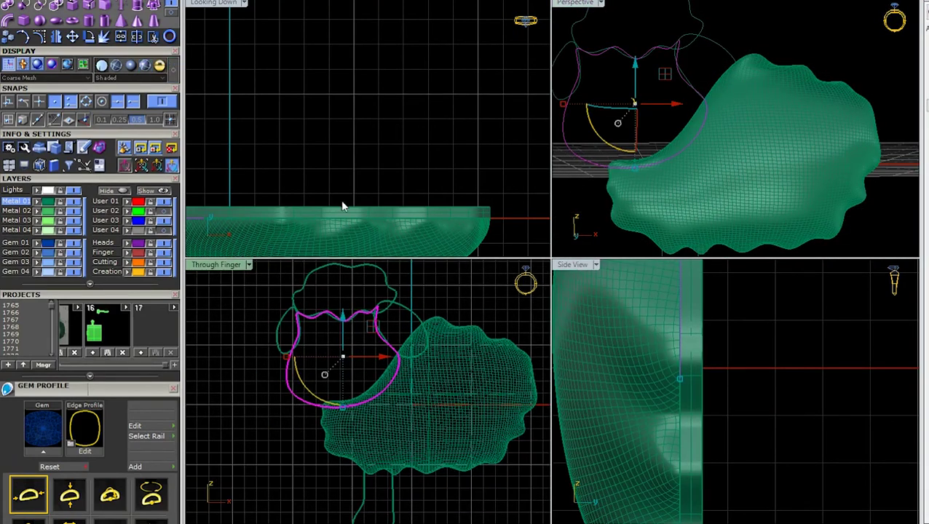
scroll(348, 166, down, 2)
scroll(363, 166, down, 2)
scroll(320, 152, up, 3)
scroll(309, 146, up, 2)
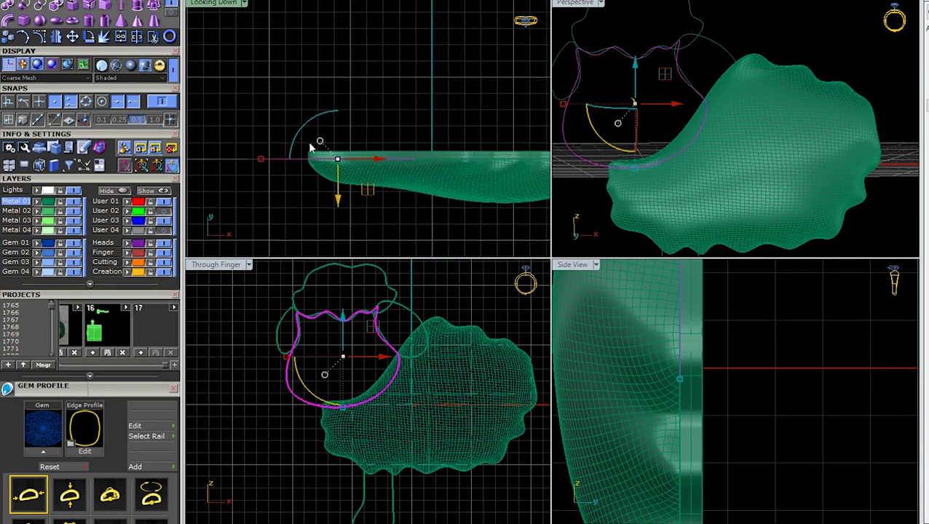
right_click(310, 148)
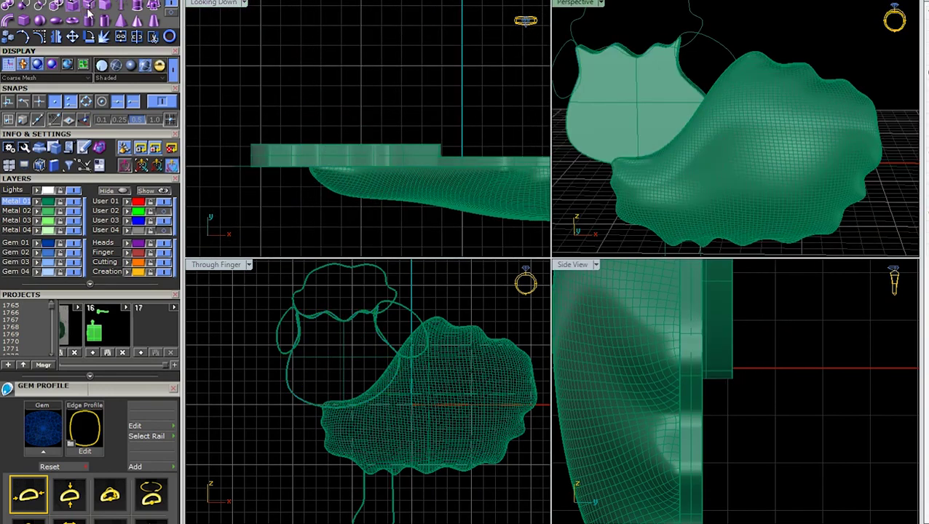
click(633, 100)
mouse_move(664, 107)
right_down()
mouse_move(673, 81)
mouse_move(680, 144)
mouse_move(677, 125)
mouse_move(700, 131)
mouse_move(530, 71)
right_up()
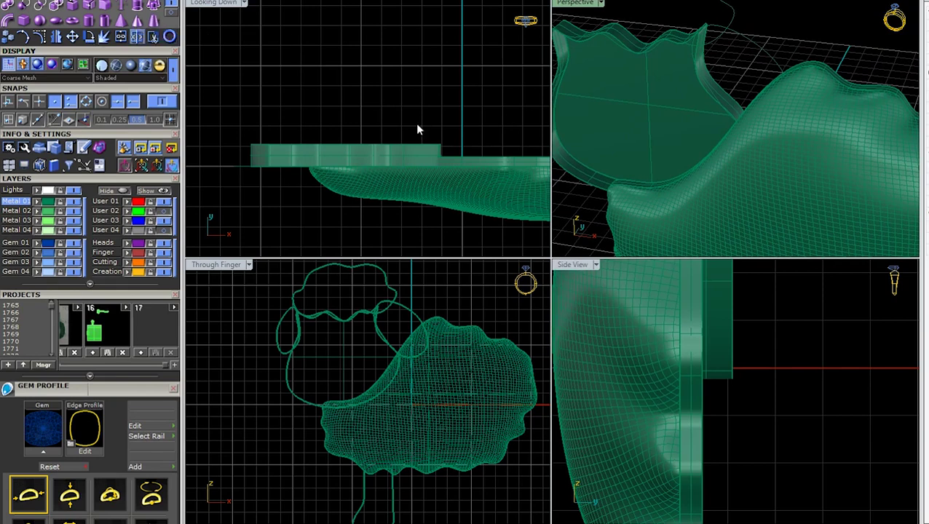
mouse_move(719, 105)
right_down()
mouse_move(732, 89)
mouse_move(732, 111)
mouse_move(676, 131)
right_up()
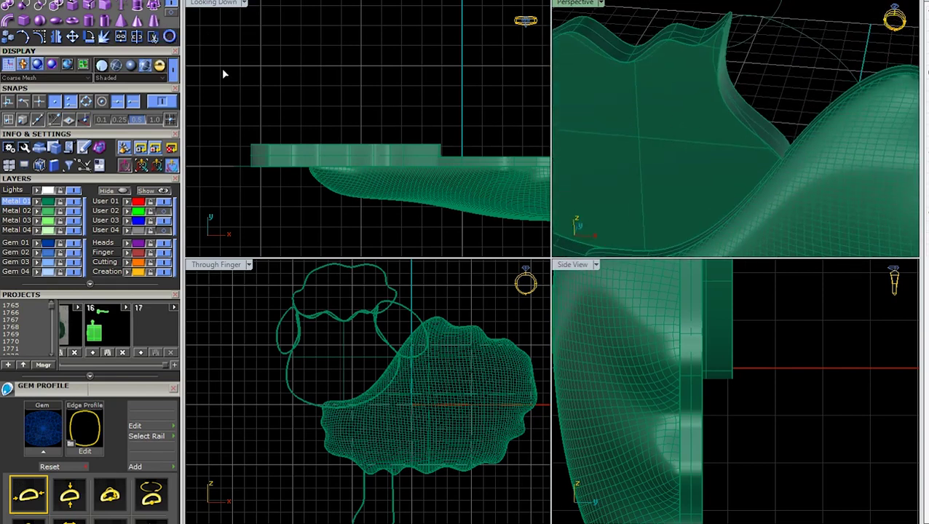
Step: Patch the head slab's edge into a domed surface with 50 U and 50 V spans
click(738, 122)
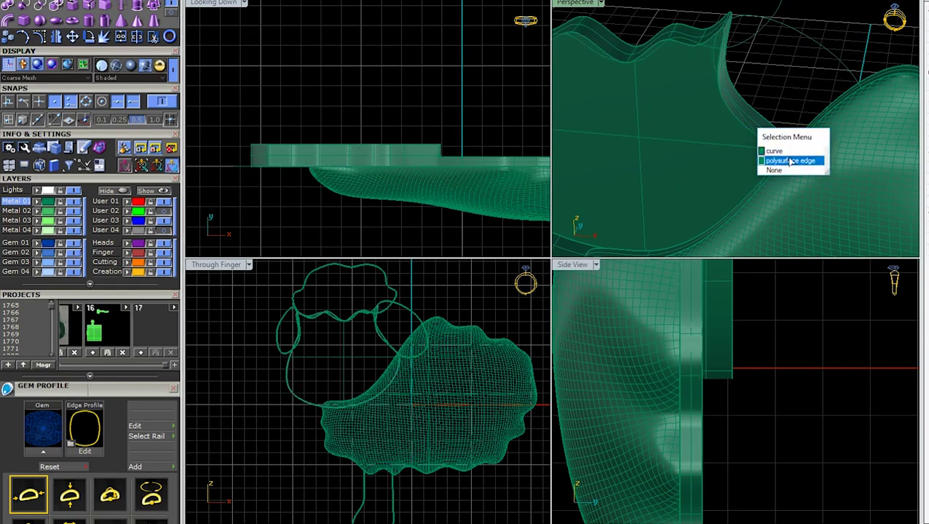
click(785, 159)
right_drag(784, 160, 798, 162)
right_click(798, 161)
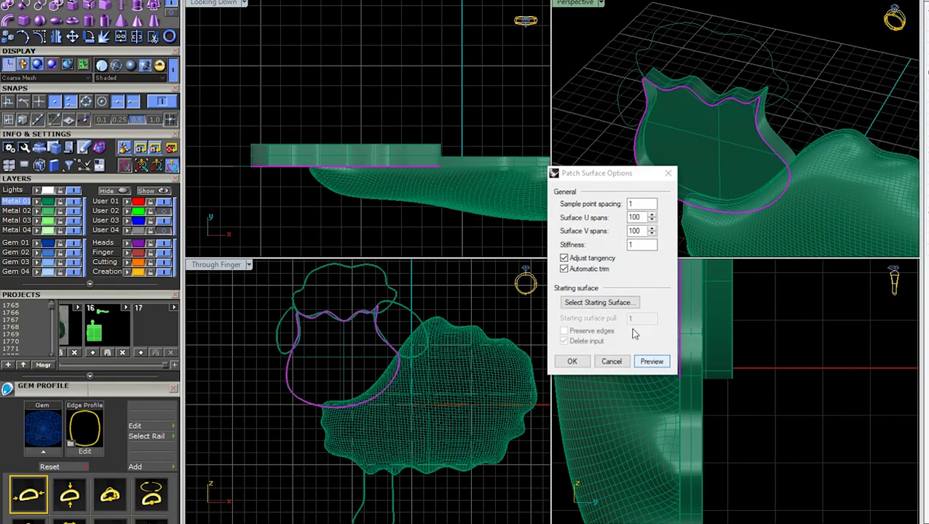
double_click(636, 217)
text(50)
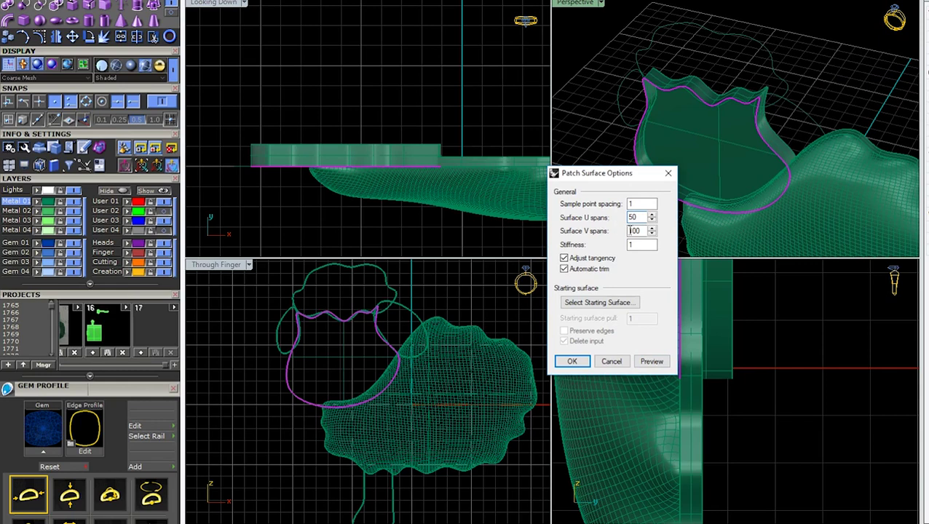
click(652, 361)
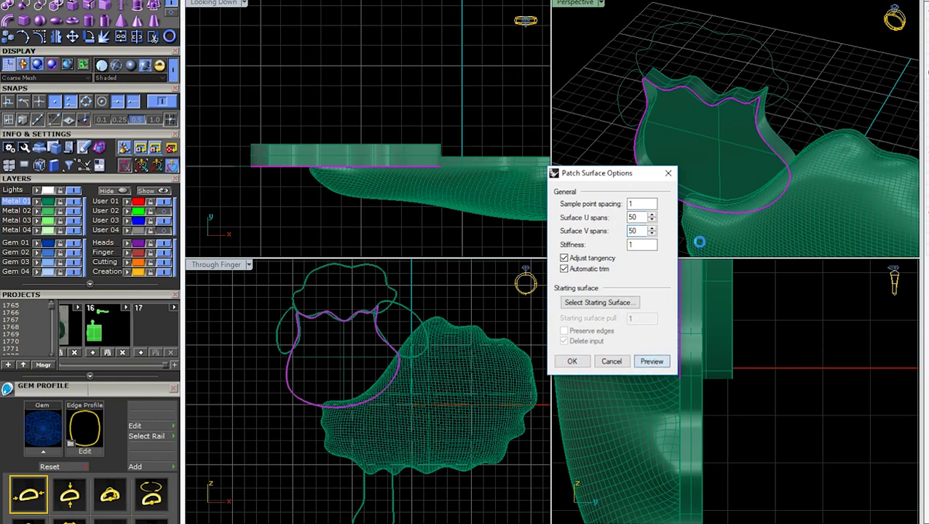
mouse_move(720, 148)
right_down()
mouse_move(806, 92)
mouse_move(787, 183)
right_up()
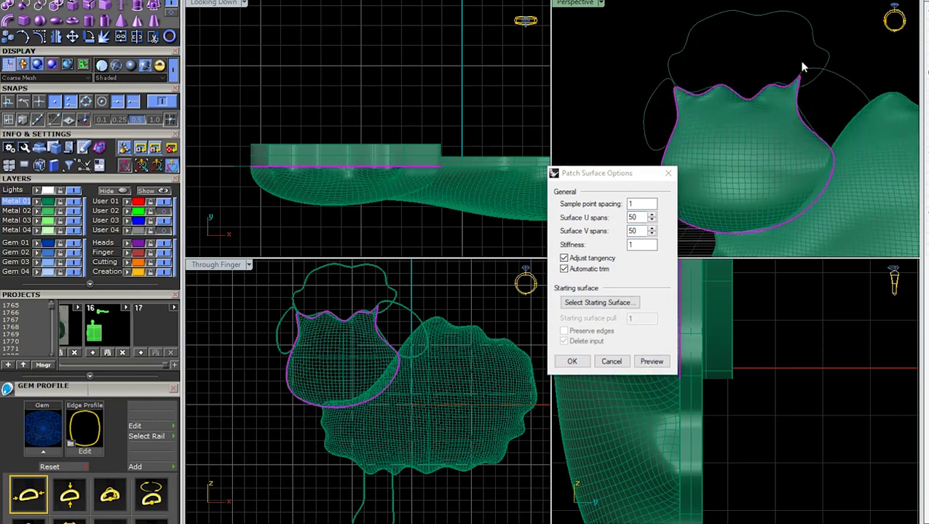
click(572, 361)
right_drag(771, 141, 774, 126)
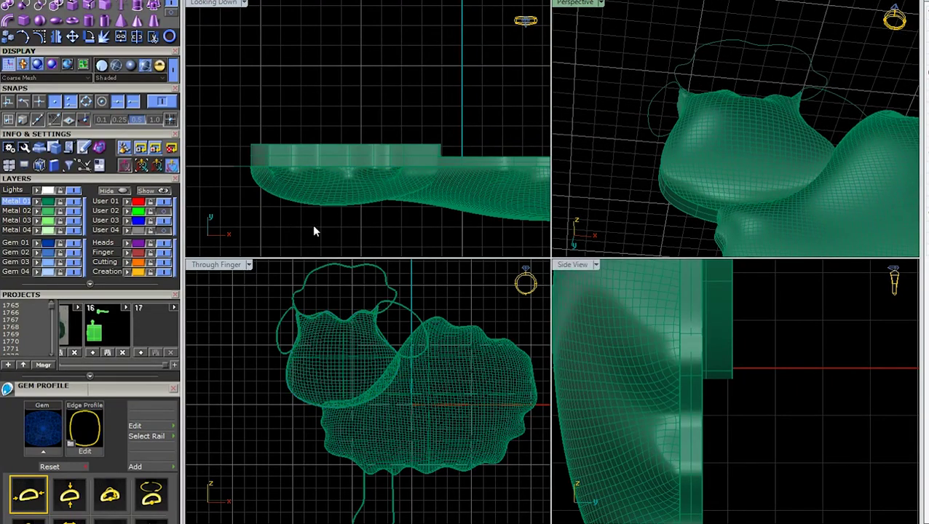
Step: Maximize the front view so the sheep reference drawing shows behind the head and body
right_drag(358, 214, 356, 185)
scroll(303, 334, up, 2)
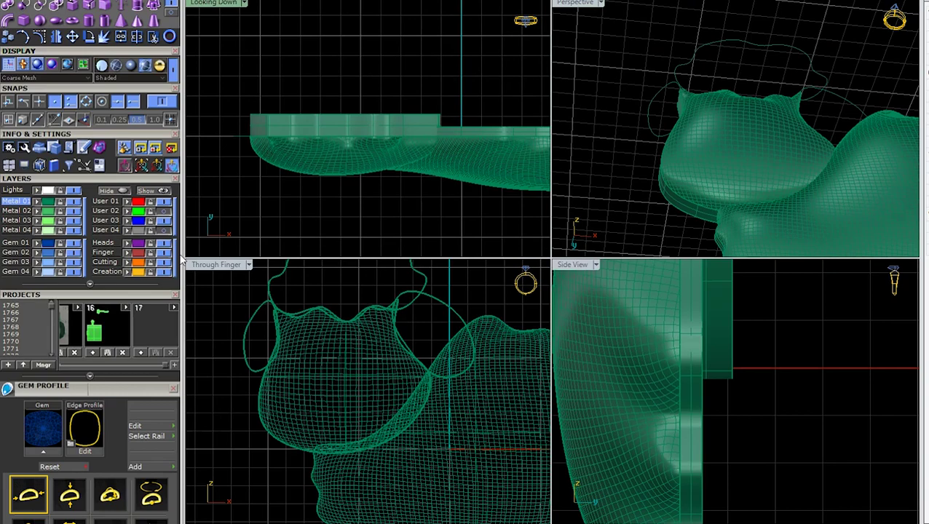
double_click(211, 264)
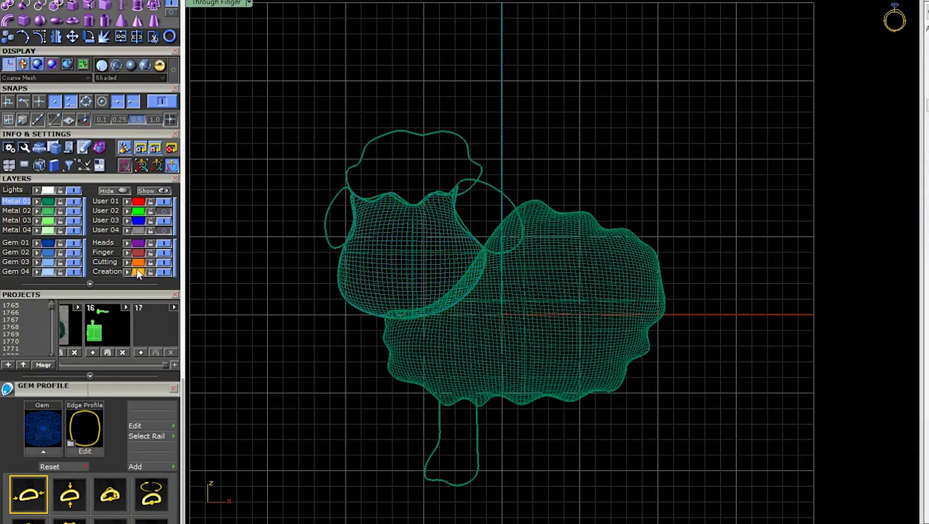
scroll(447, 288, up, 4)
click(451, 293)
click(500, 321)
key(Escape)
scroll(390, 96, down, 5)
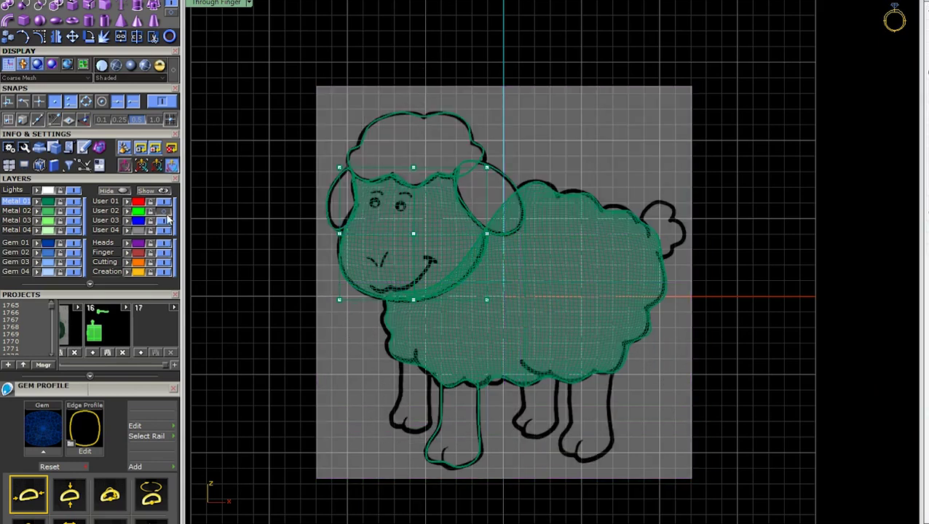
Step: Lock a user layer, box-select a head cage point and maximize the Perspective view
click(150, 230)
scroll(427, 231, up, 3)
click(400, 238)
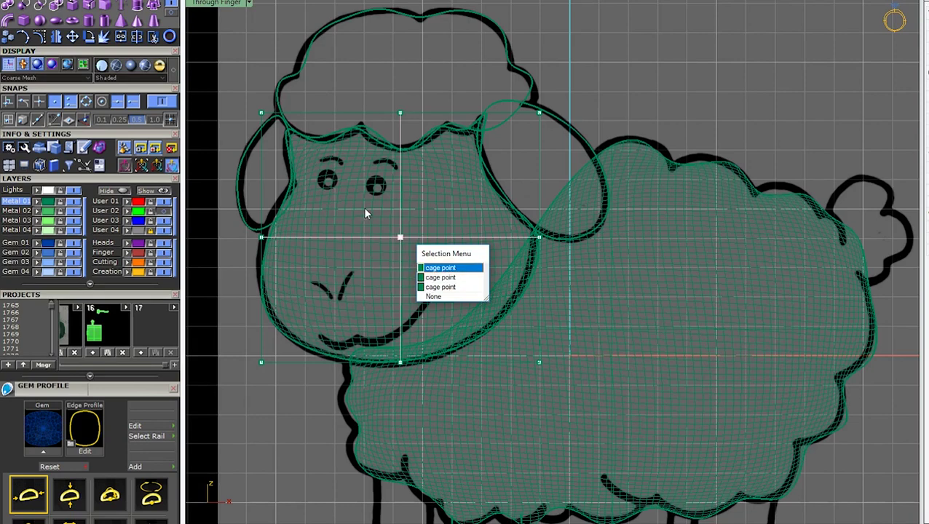
key(Escape)
scroll(384, 218, up, 5)
drag(389, 216, 484, 337)
scroll(484, 336, down, 3)
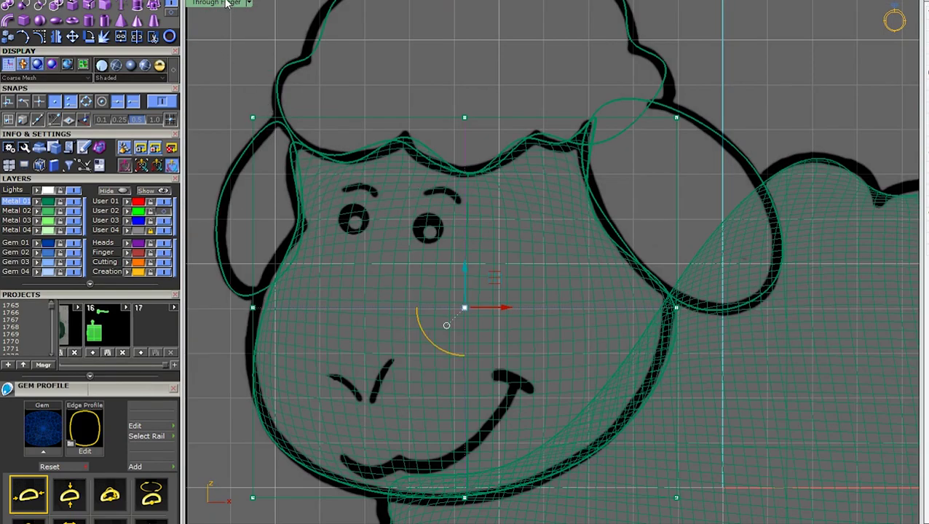
double_click(227, 3)
double_click(591, 5)
Step: Move the lower rail control point to reshape the puffy head, checking it from several angles
mouse_move(495, 269)
right_down()
mouse_move(480, 344)
mouse_move(627, 291)
mouse_move(589, 348)
mouse_move(541, 350)
right_up()
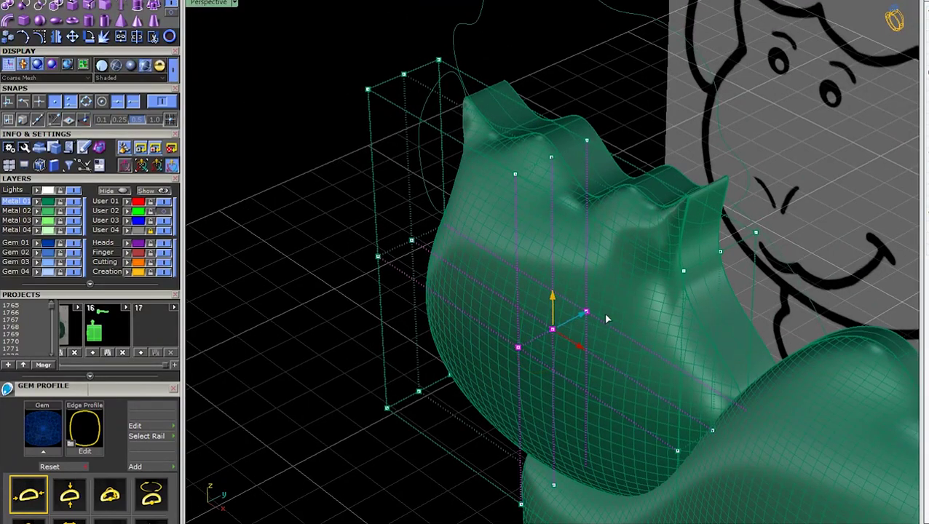
mouse_move(639, 369)
right_down()
mouse_move(704, 161)
mouse_move(672, 264)
mouse_move(279, 169)
right_up()
mouse_move(255, 149)
mouse_down()
mouse_move(359, 226)
mouse_move(374, 177)
mouse_up()
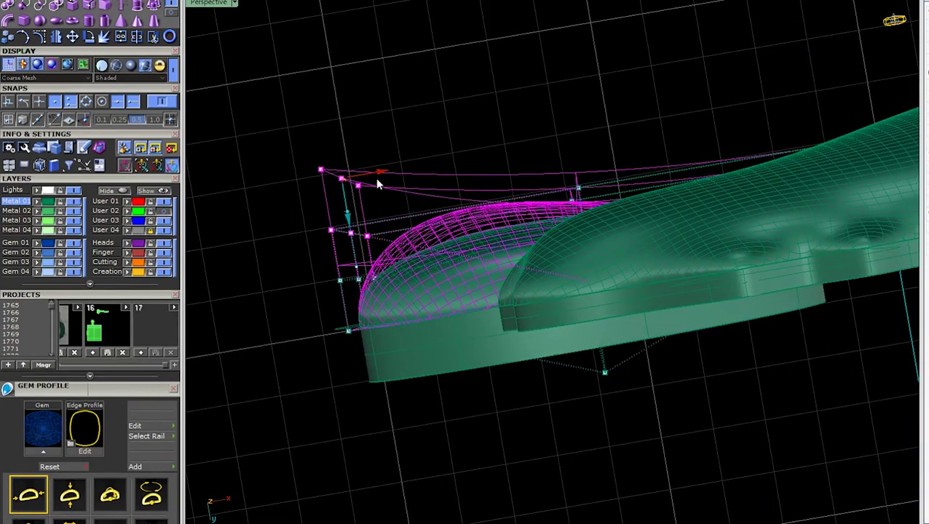
mouse_move(478, 84)
right_down()
mouse_move(492, 142)
mouse_move(486, 241)
mouse_move(448, 271)
mouse_move(352, 232)
mouse_move(423, 369)
mouse_move(348, 359)
right_up()
drag(333, 338, 514, 379)
drag(473, 358, 465, 354)
right_drag(464, 355, 591, 285)
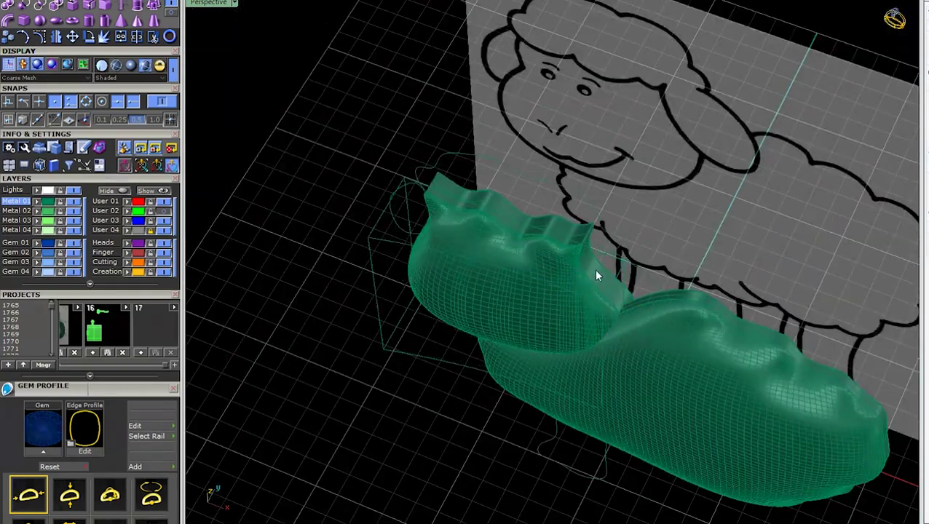
mouse_move(641, 249)
right_down()
mouse_move(606, 278)
mouse_move(619, 238)
mouse_move(551, 347)
mouse_move(481, 281)
mouse_move(584, 260)
mouse_move(586, 226)
mouse_move(650, 197)
mouse_move(589, 379)
mouse_move(609, 291)
mouse_move(502, 311)
right_up()
mouse_move(597, 254)
right_down()
mouse_move(570, 256)
mouse_move(503, 357)
mouse_move(419, 95)
right_up()
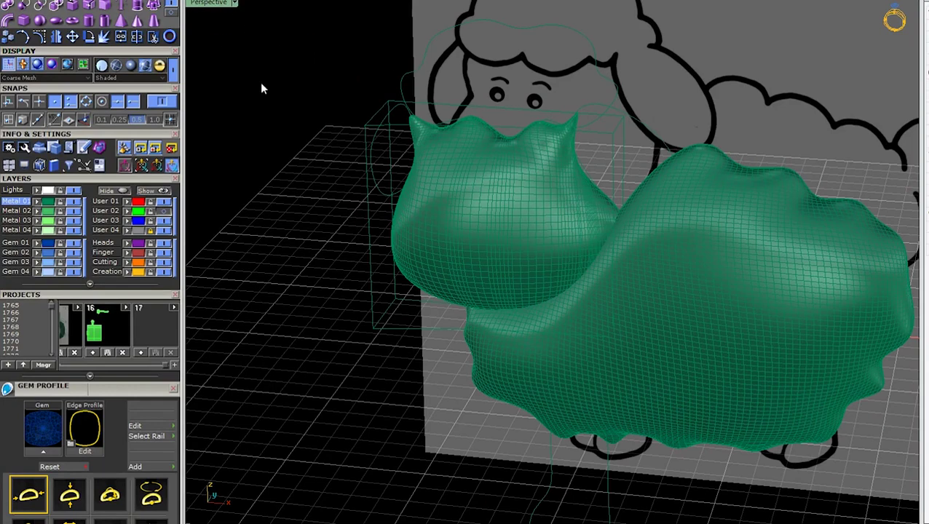
Step: Pick out the ellipse ear curve in the front view and return to a maximized Perspective view
click(366, 218)
click(301, 129)
double_click(209, 3)
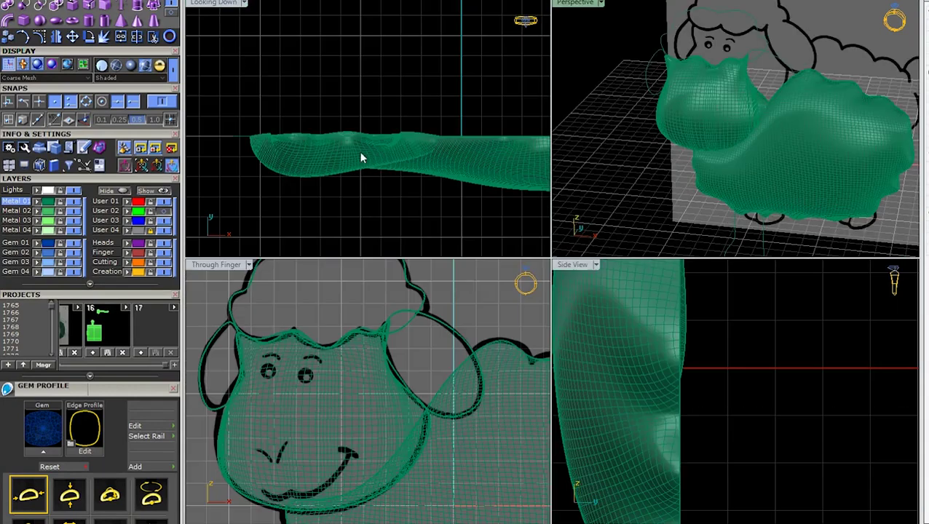
scroll(342, 284, down, 3)
scroll(291, 277, up, 3)
double_click(231, 265)
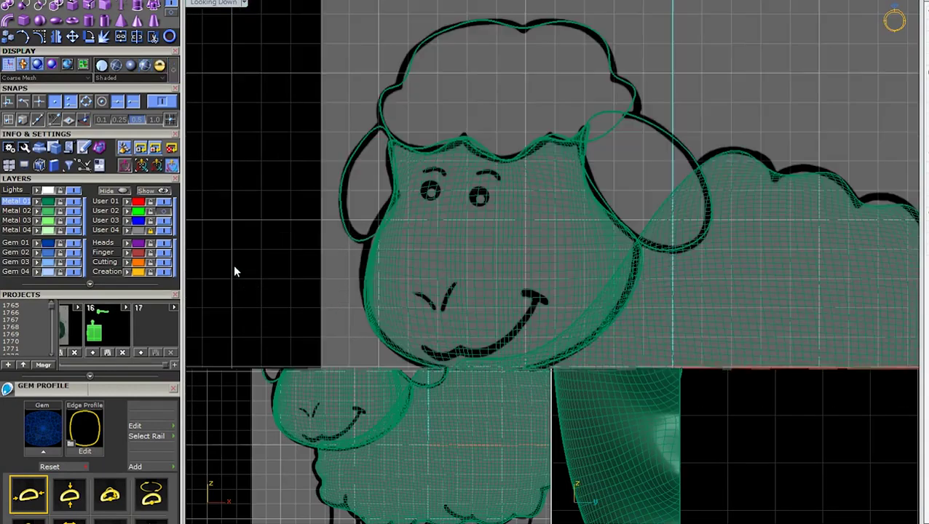
scroll(513, 161, up, 2)
click(501, 114)
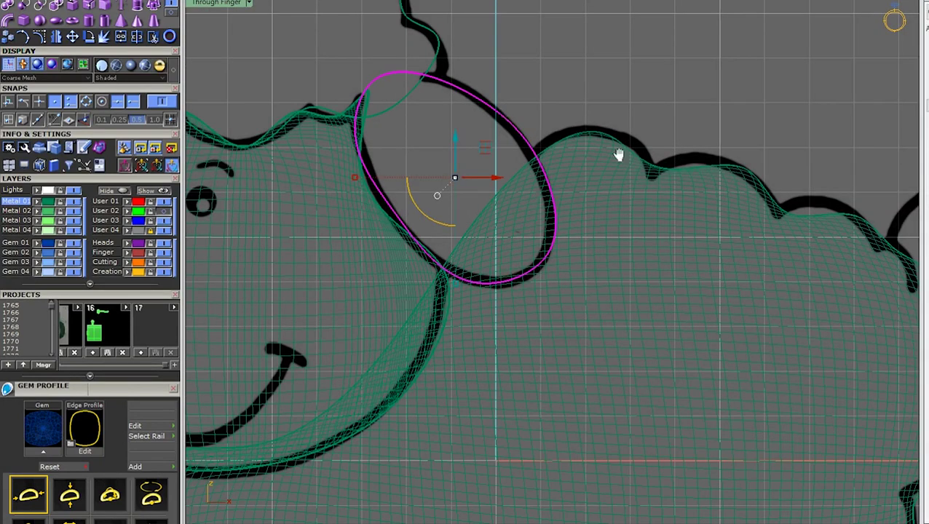
double_click(233, 5)
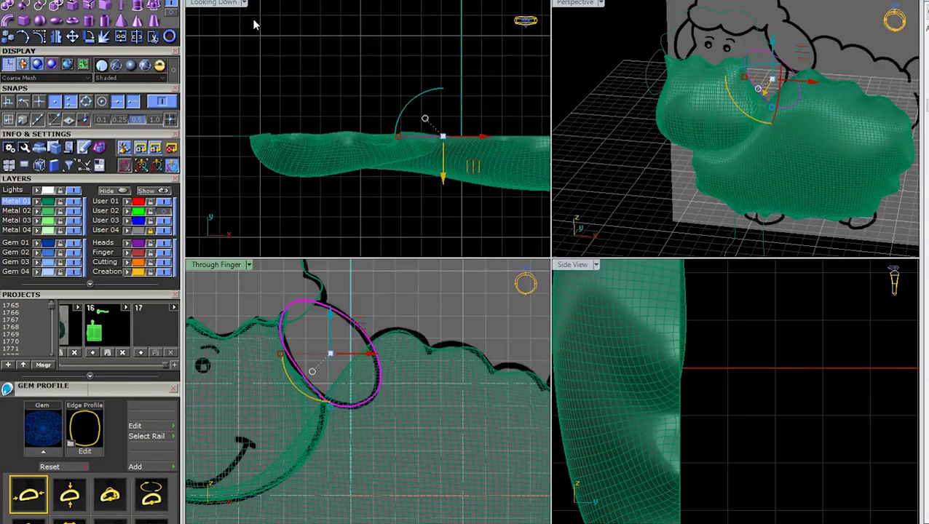
click(579, 11)
double_click(586, 5)
Step: Orbit in close on the ear band and select its edge curve
right_drag(627, 108, 552, 219)
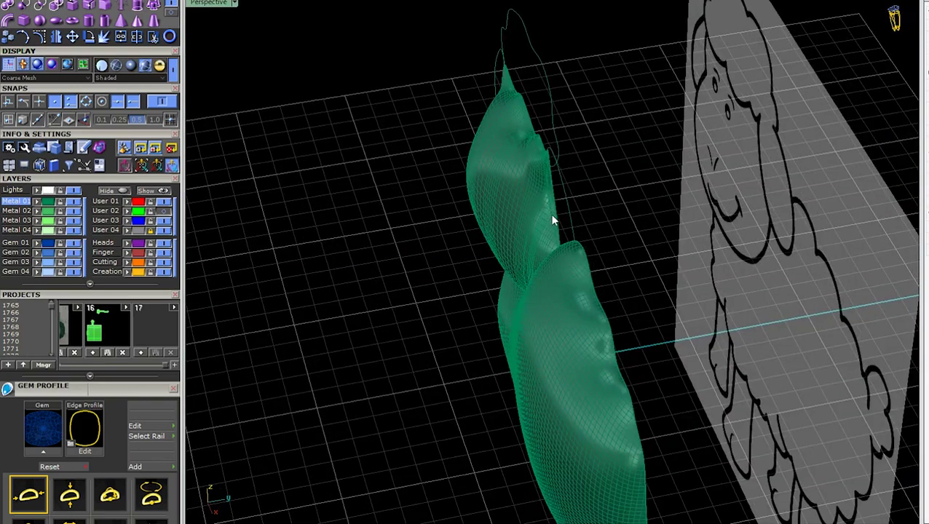
scroll(590, 210, up, 2)
scroll(591, 193, up, 2)
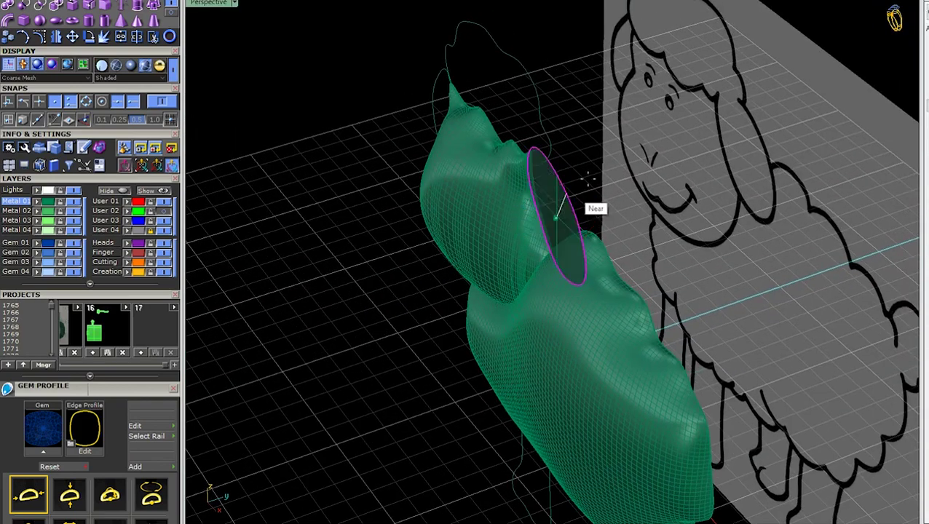
scroll(567, 191, up, 2)
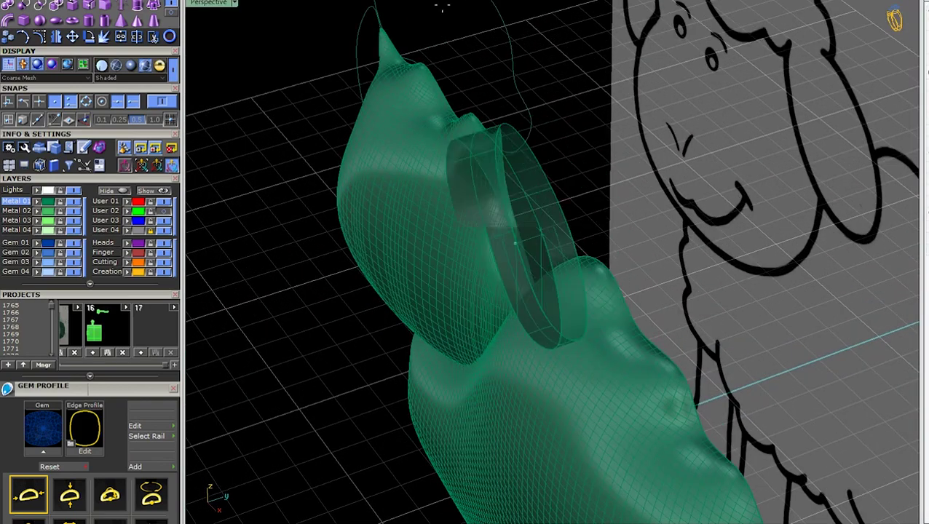
right_drag(519, 199, 595, 167)
scroll(596, 138, up, 2)
click(599, 150)
click(601, 167)
click(612, 161)
click(639, 183)
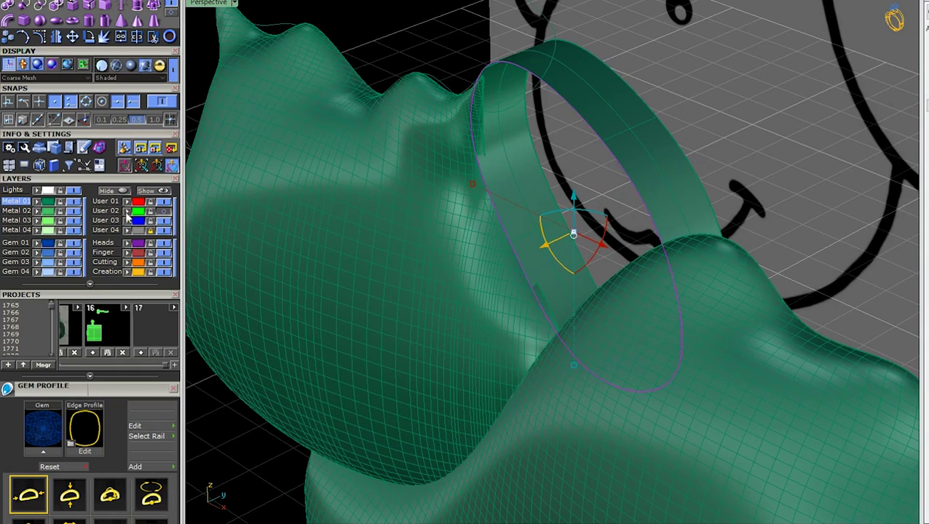
right_drag(511, 174, 504, 179)
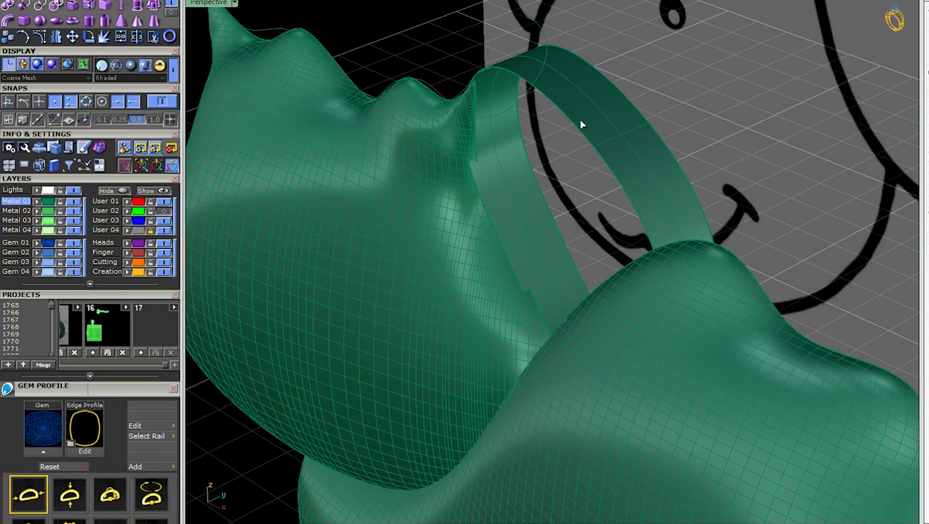
Step: Turn the ear band into a puffy ear and slide it along the body surface
click(643, 161)
click(639, 162)
key(Delete)
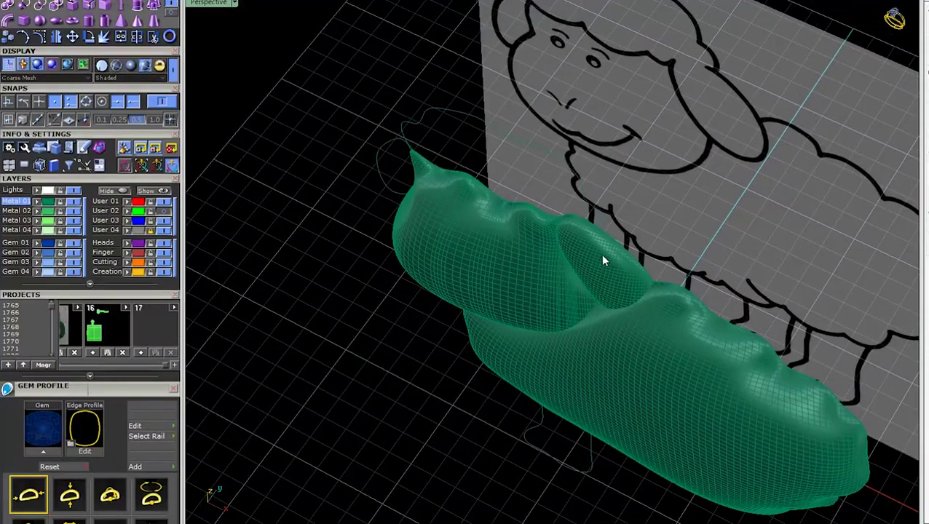
click(601, 256)
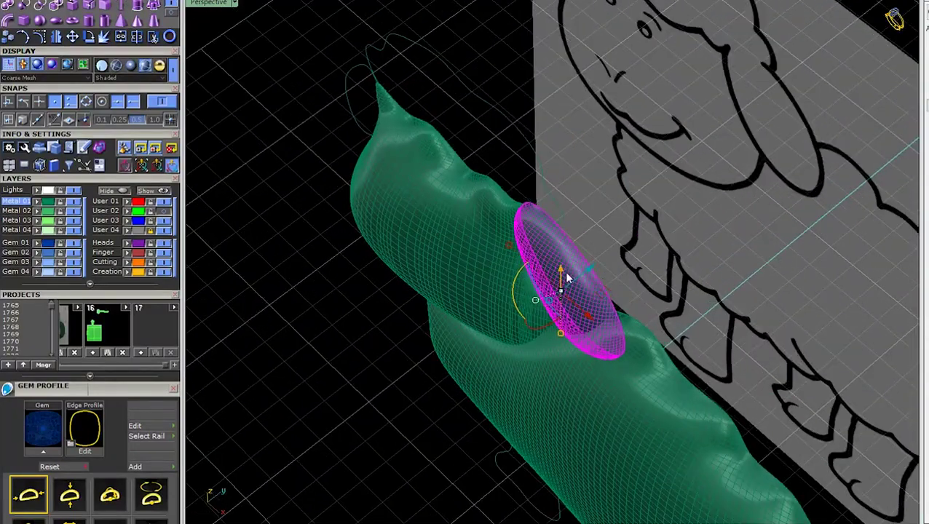
mouse_move(591, 275)
mouse_down()
mouse_move(573, 286)
mouse_move(589, 254)
mouse_up()
mouse_move(594, 297)
right_down()
mouse_move(626, 201)
mouse_move(583, 206)
mouse_move(606, 203)
mouse_move(610, 264)
mouse_move(617, 254)
right_up()
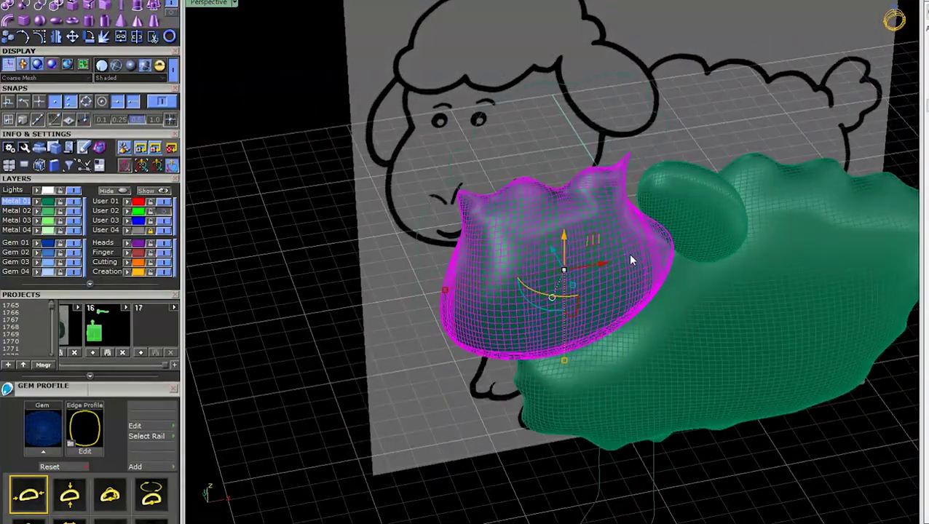
scroll(610, 300, up, 2)
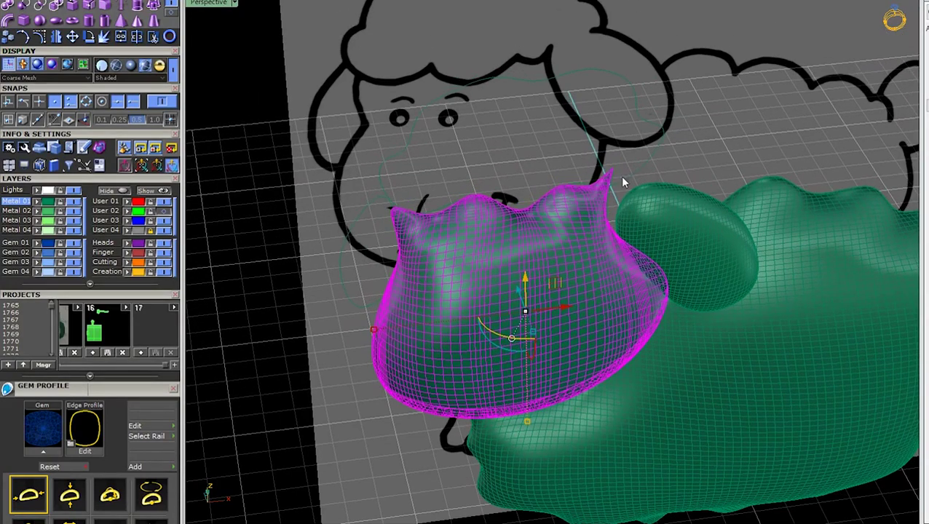
right_drag(647, 170, 551, 247)
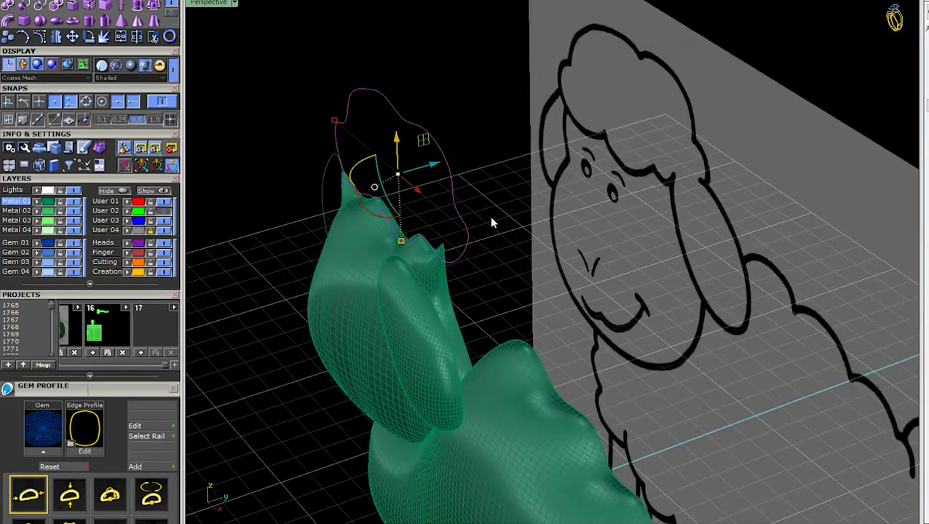
Step: Patch the wool-top outline into a puffy tuft on top of the head
click(469, 178)
click(459, 198)
click(482, 215)
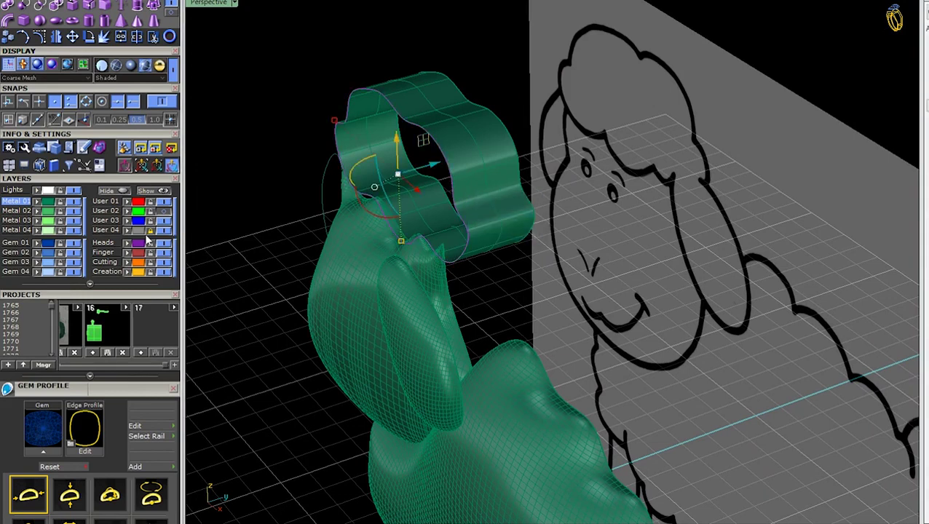
scroll(451, 197, up, 3)
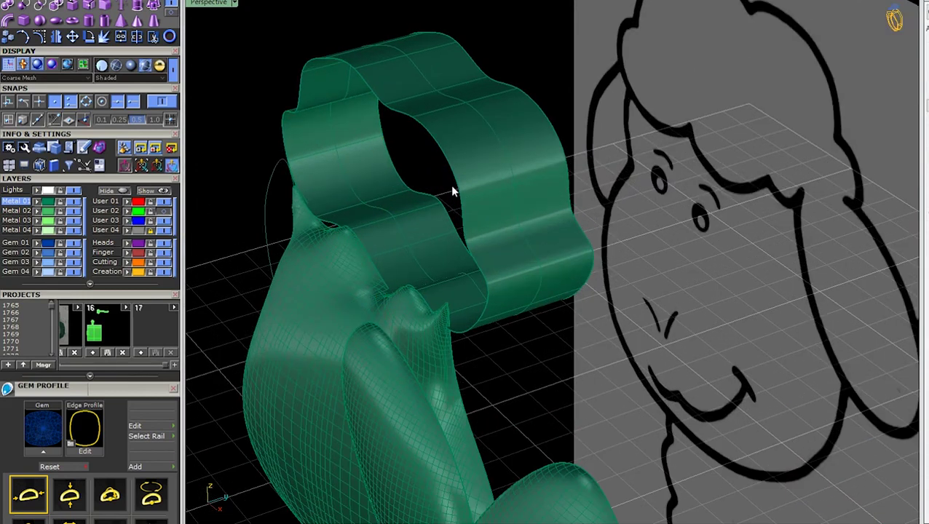
text(pat)
key(Return)
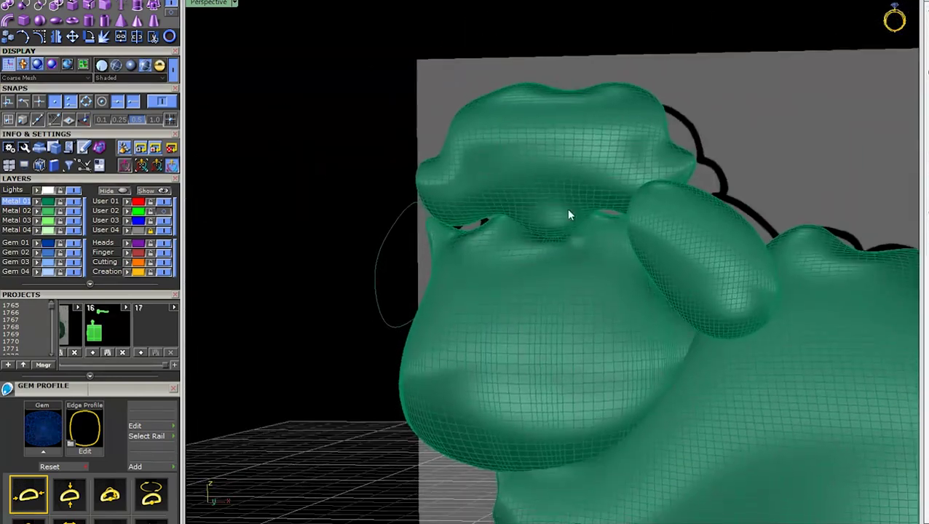
scroll(566, 218, up, 3)
scroll(495, 262, down, 2)
Step: Patch the second ear outline into a domed ear on the opposite side of the head
click(401, 263)
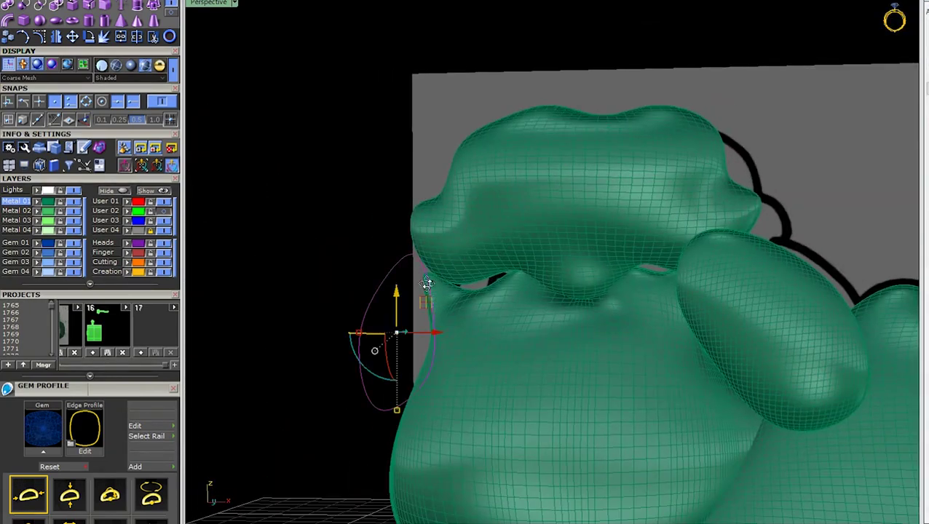
right_drag(401, 263, 458, 250)
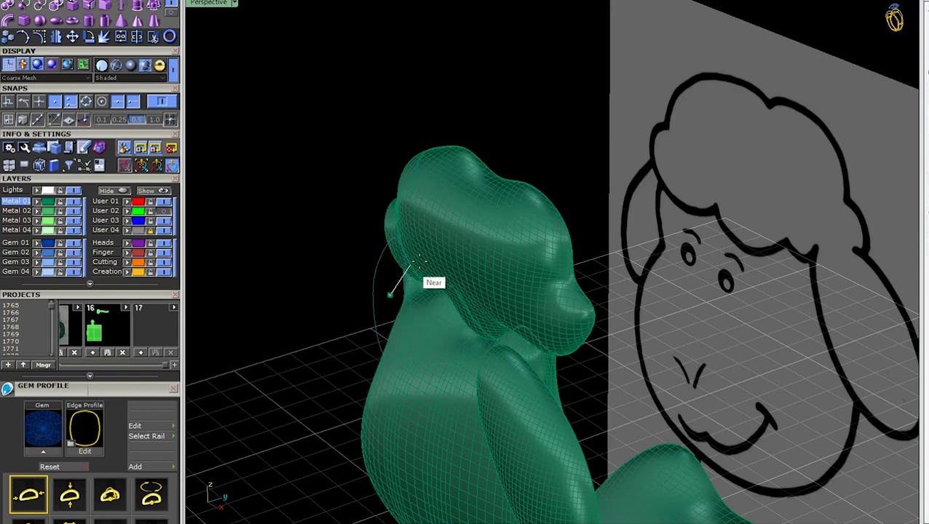
scroll(417, 264, up, 5)
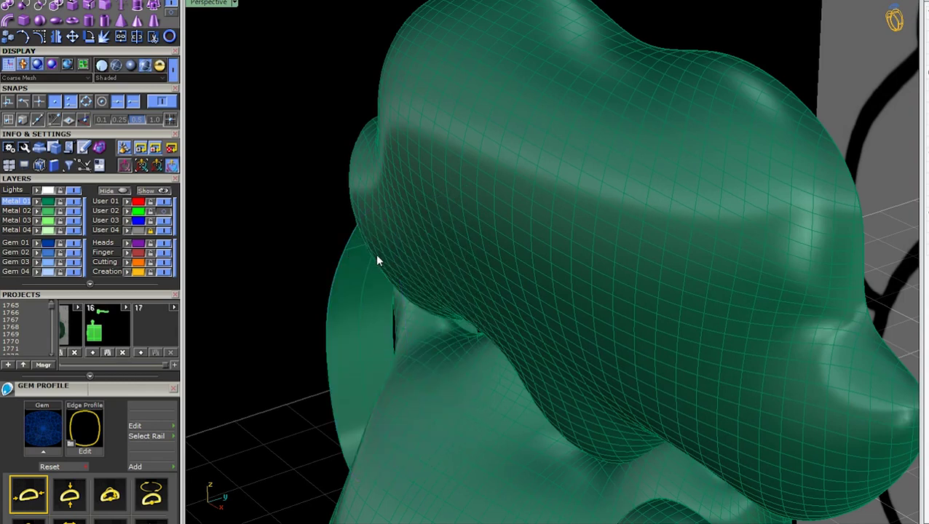
click(349, 252)
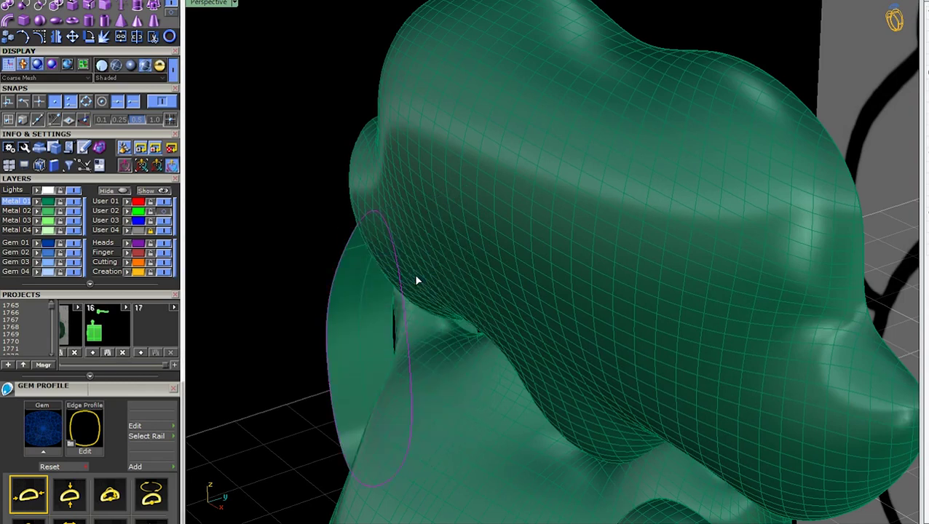
key(Return)
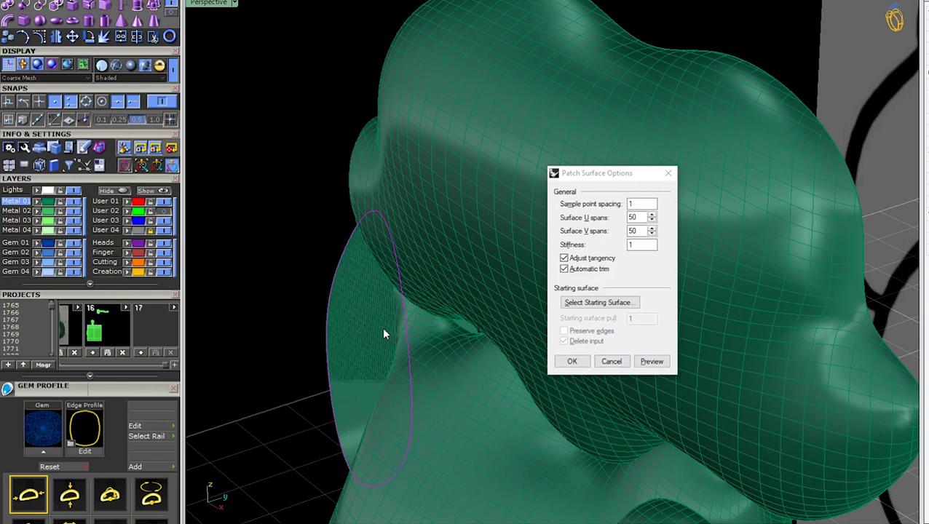
key(Escape)
click(338, 282)
click(381, 318)
key(Return)
key(Return)
mouse_move(386, 315)
right_down()
mouse_move(386, 348)
mouse_move(694, 344)
mouse_move(522, 325)
mouse_move(659, 332)
mouse_move(579, 375)
right_up()
scroll(583, 350, up, 3)
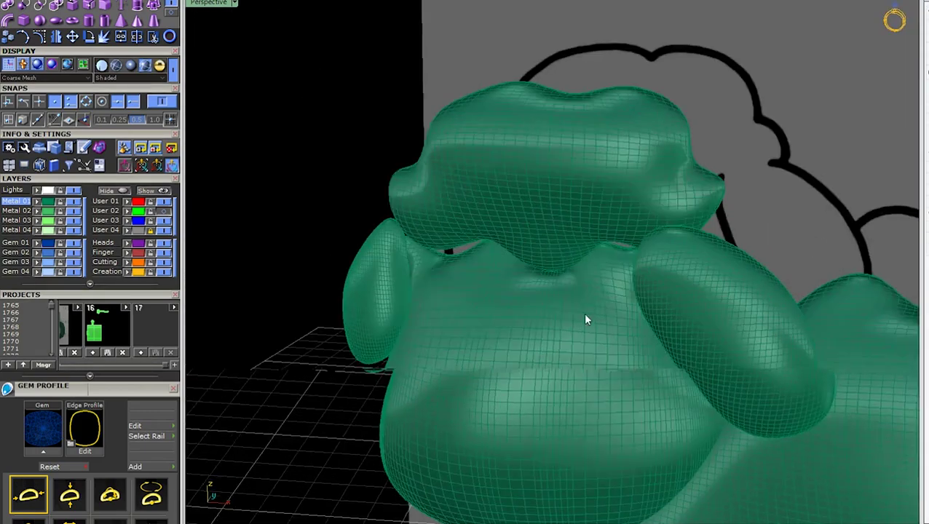
scroll(585, 318, down, 3)
click(535, 295)
scroll(459, 256, down, 2)
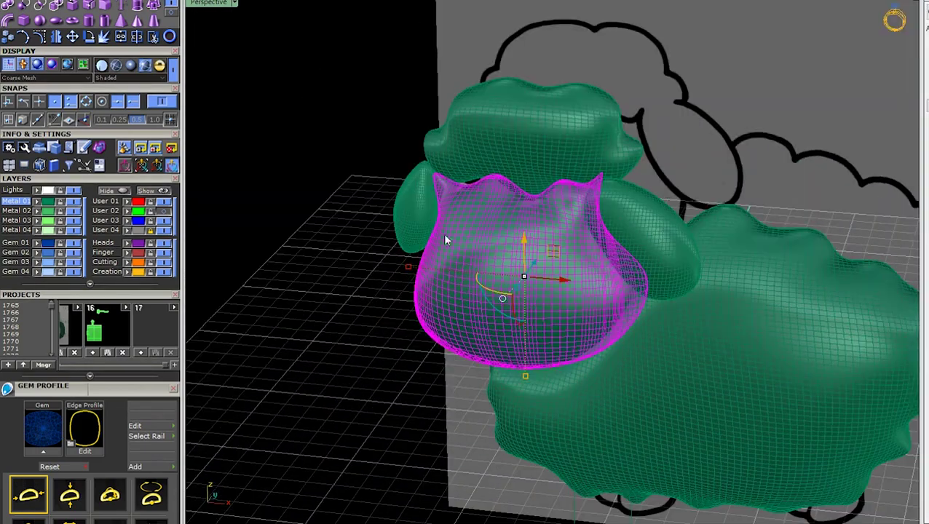
right_drag(445, 242, 241, 128)
double_click(212, 5)
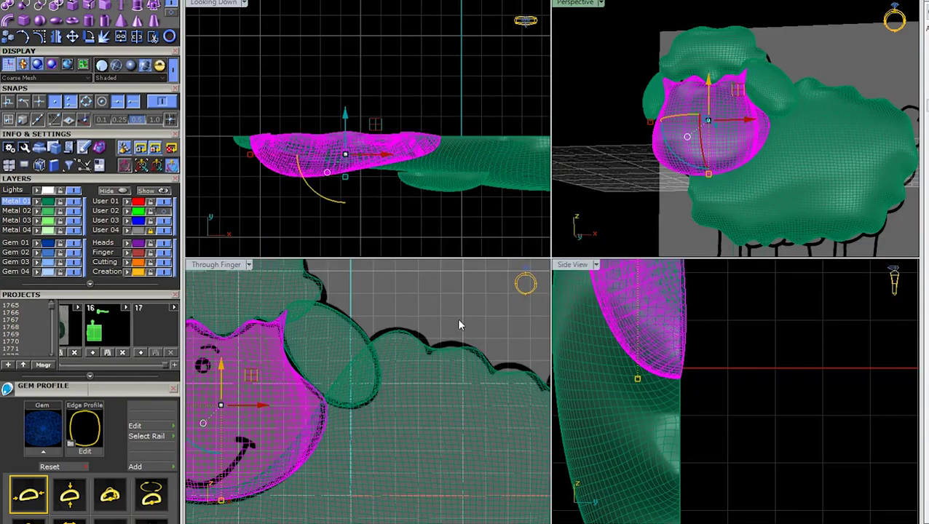
click(377, 282)
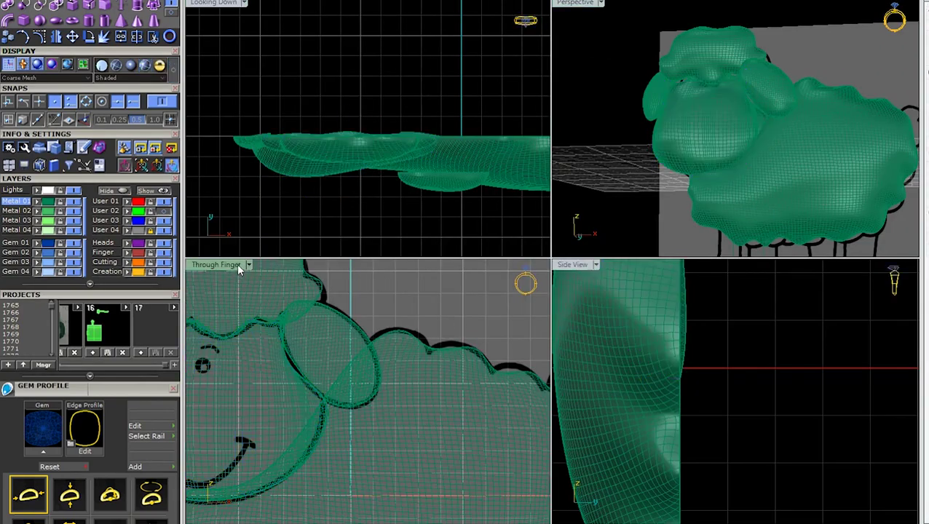
double_click(234, 265)
click(477, 284)
right_drag(479, 286, 513, 287)
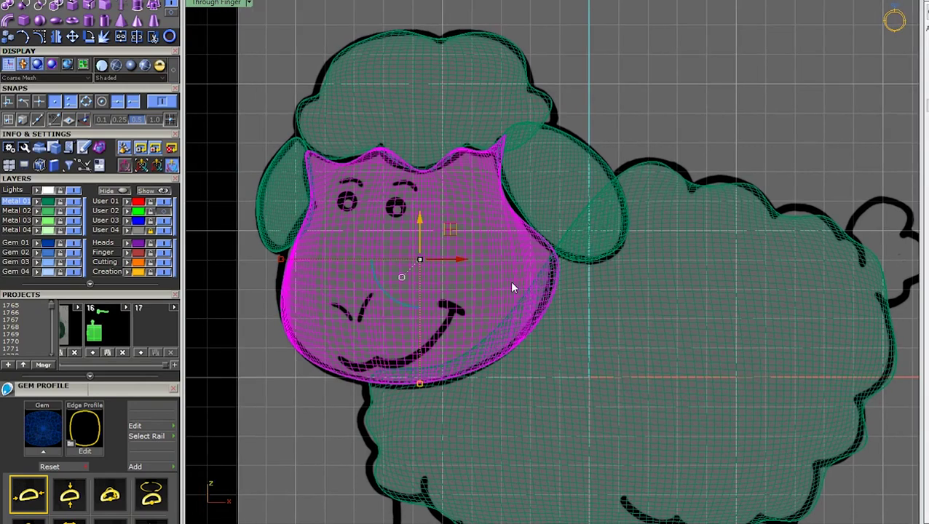
key(Escape)
scroll(512, 288, down, 5)
scroll(507, 290, up, 4)
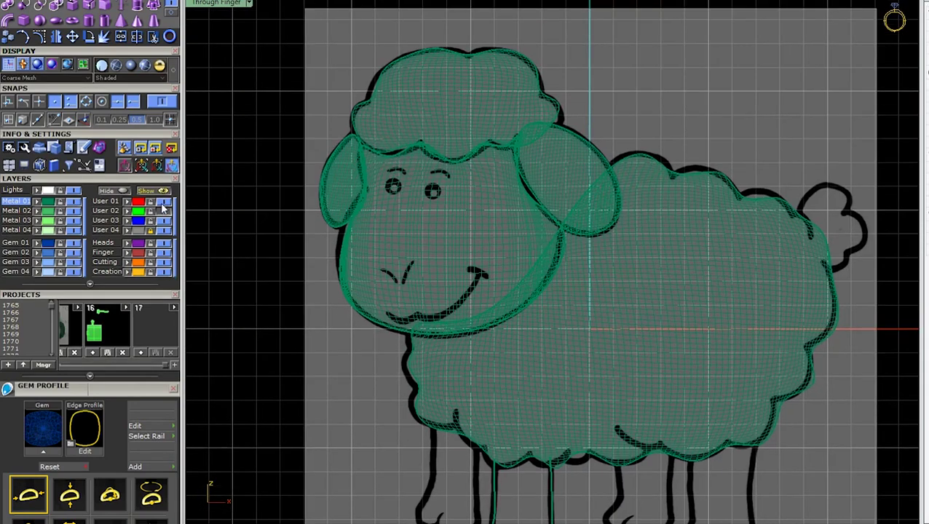
click(437, 240)
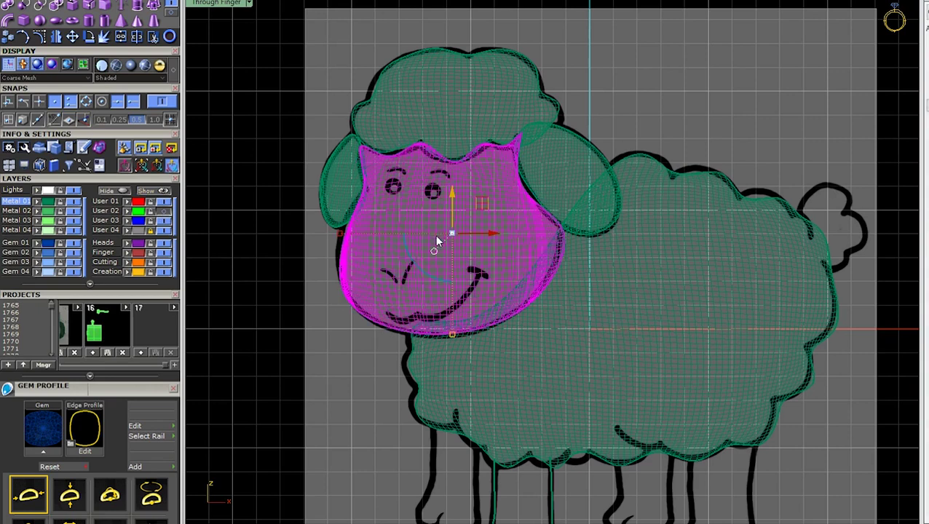
key(Escape)
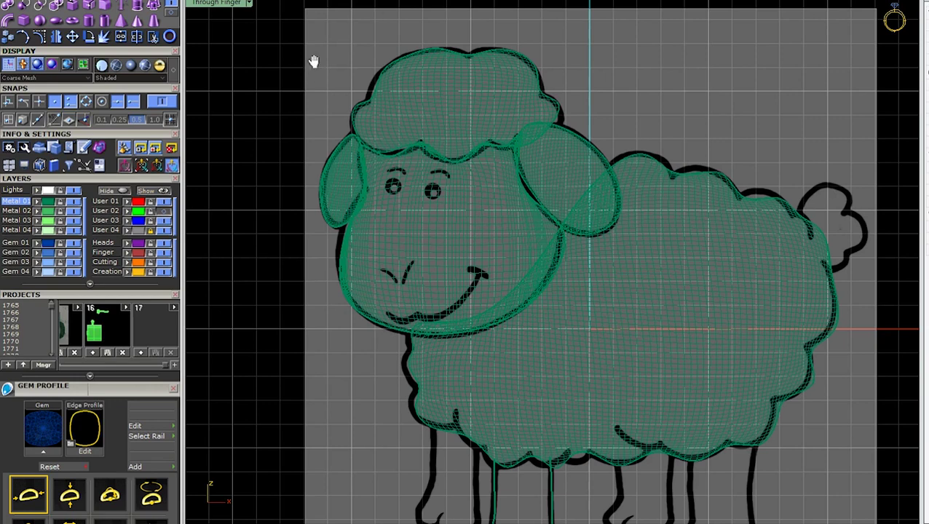
right_drag(314, 61, 315, 63)
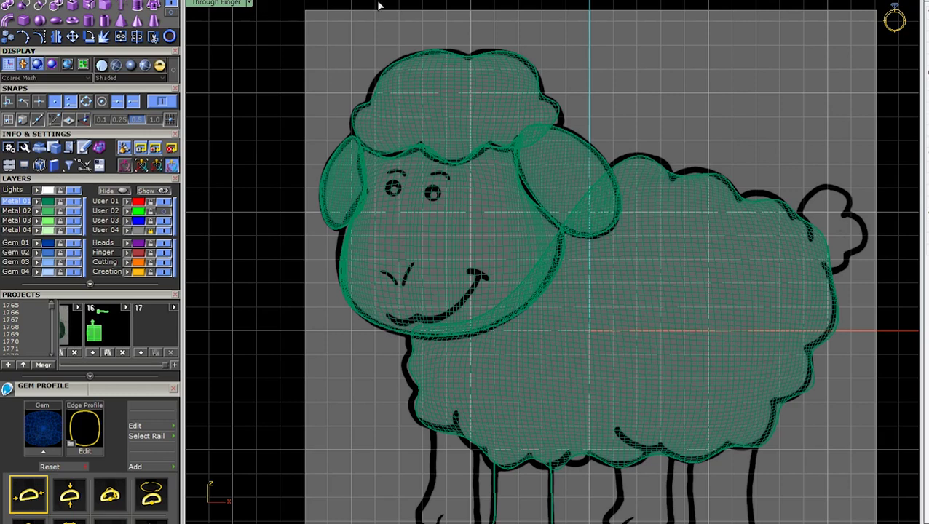
Step: Select the head's right-side control points and rotate them to reshape the head
scroll(596, 184, up, 3)
scroll(553, 124, down, 3)
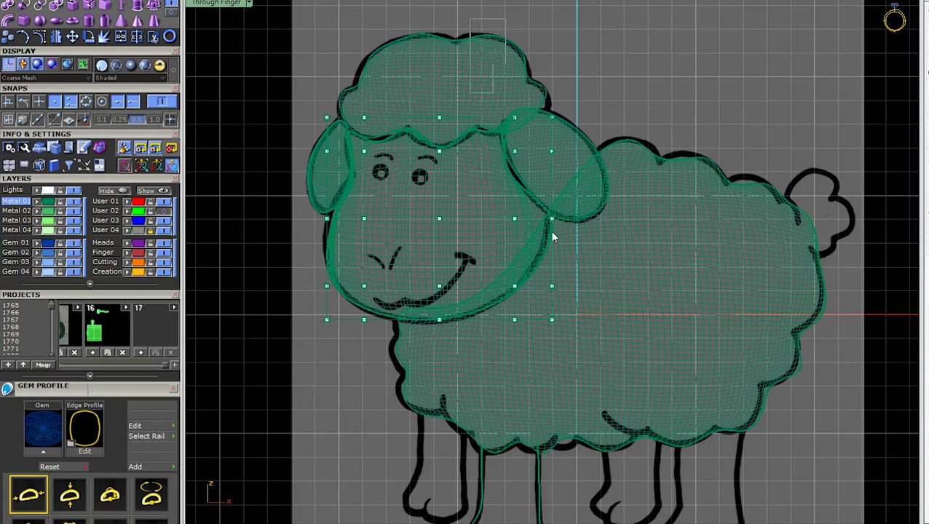
drag(579, 344, 495, 109)
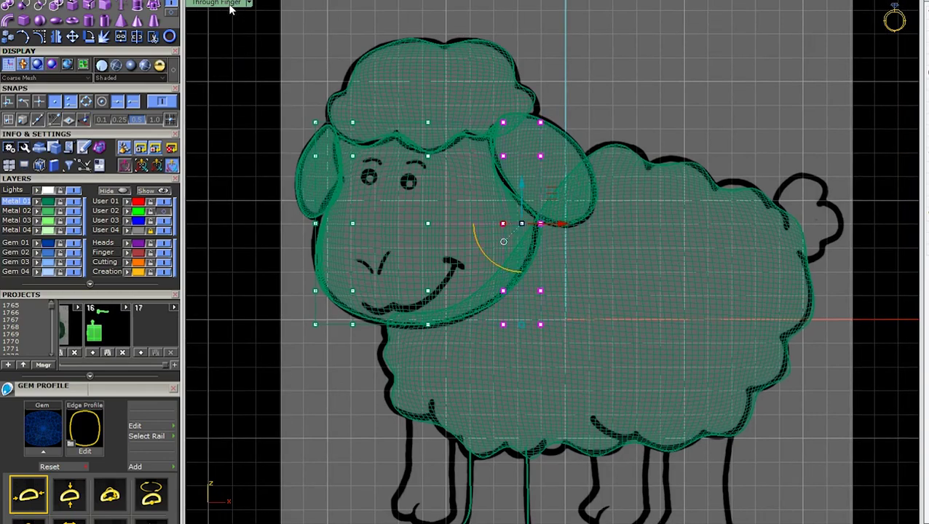
double_click(230, 4)
double_click(588, 7)
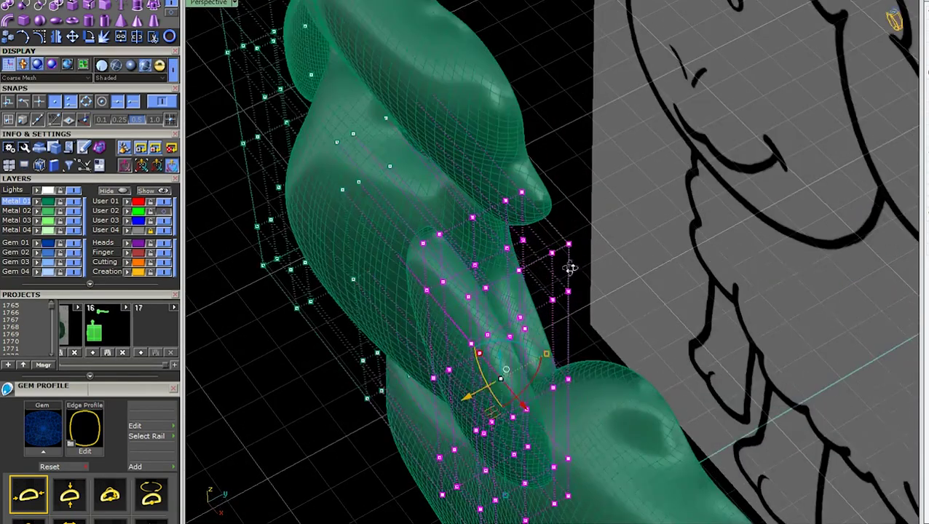
right_drag(510, 218, 529, 295)
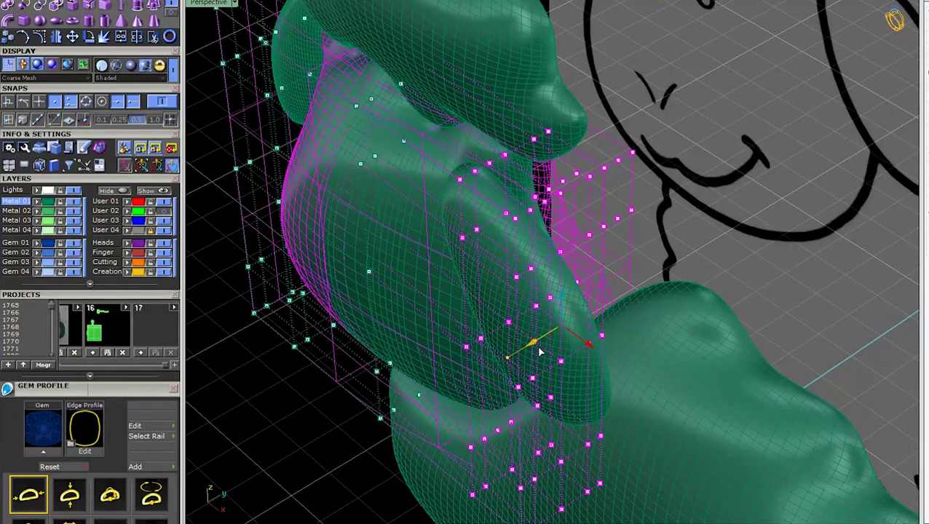
drag(539, 351, 540, 344)
Step: Box-select a group of the head's cage points and bend that section to the left
right_drag(585, 303, 606, 275)
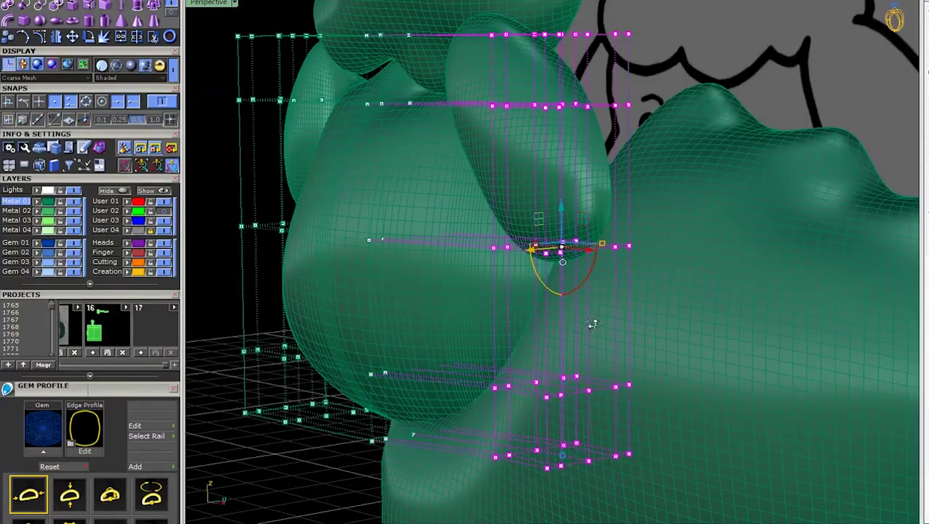
mouse_move(592, 326)
right_down()
mouse_move(674, 293)
mouse_move(619, 307)
right_up()
scroll(673, 293, down, 5)
scroll(530, 254, up, 5)
mouse_move(530, 255)
right_down()
mouse_move(546, 308)
mouse_move(534, 260)
mouse_move(617, 388)
mouse_move(558, 332)
mouse_move(537, 91)
right_up()
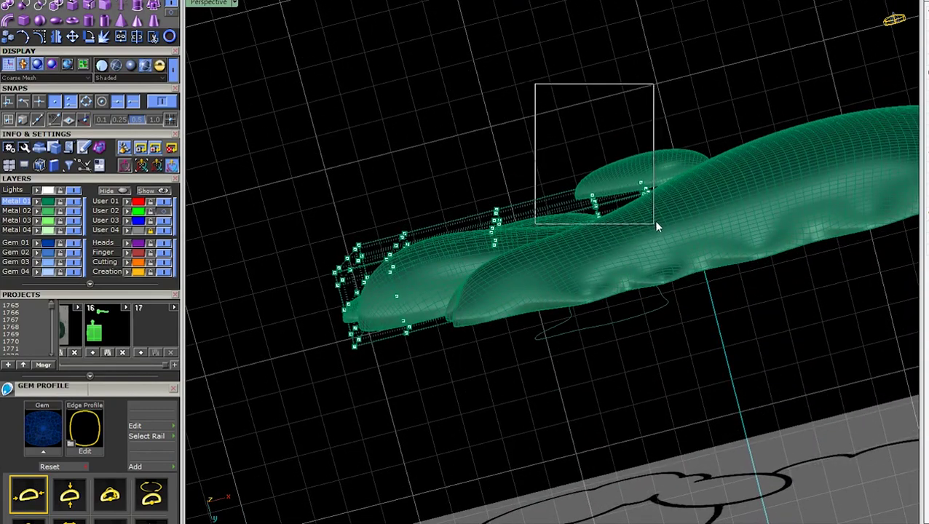
drag(653, 223, 653, 223)
right_drag(654, 223, 575, 313)
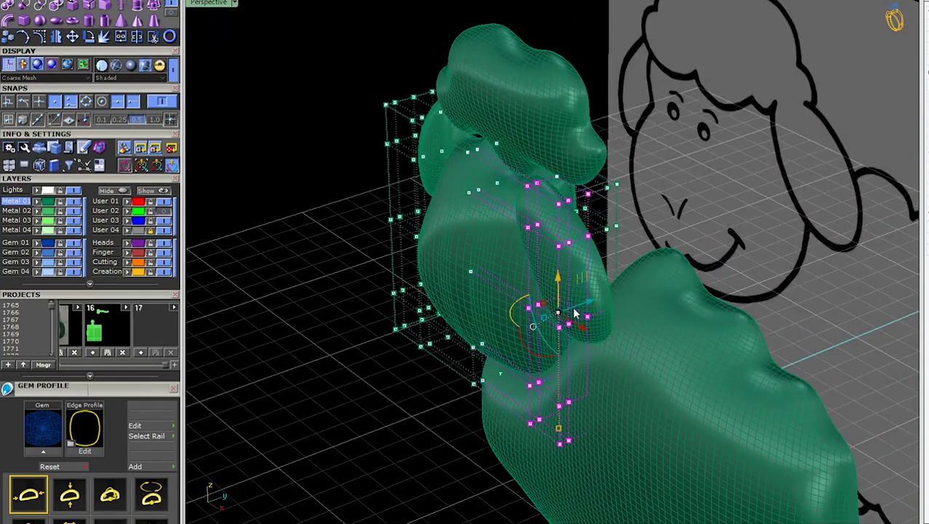
mouse_move(601, 295)
right_down()
mouse_move(442, 384)
mouse_move(379, 387)
mouse_move(304, 211)
right_up()
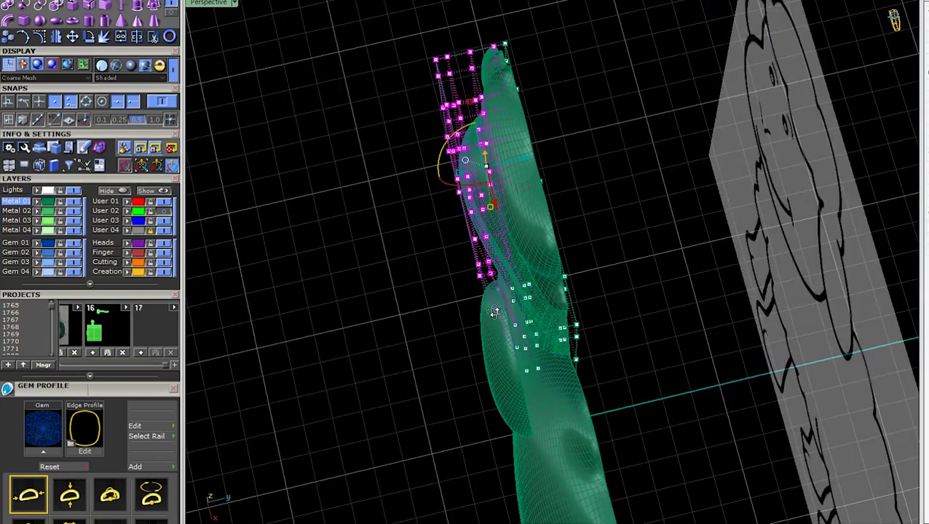
right_drag(493, 312, 524, 141)
drag(524, 159, 515, 169)
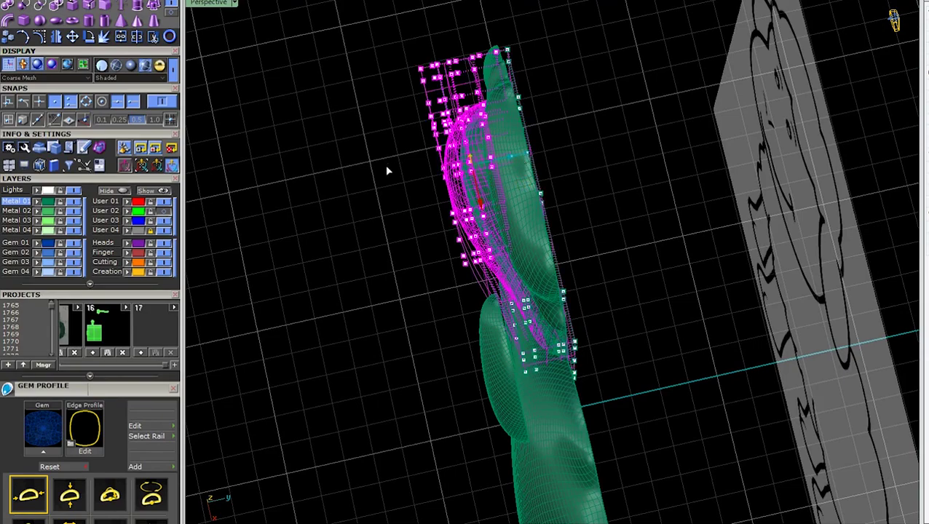
Step: In the Looking Down view, drag the body's control-point rows down, then switch to Machine display
mouse_move(400, 198)
right_down()
mouse_move(577, 181)
mouse_move(574, 112)
mouse_move(595, 161)
mouse_move(596, 259)
mouse_move(591, 234)
mouse_move(625, 149)
mouse_move(690, 94)
mouse_move(613, 29)
mouse_move(616, 274)
mouse_move(367, 217)
mouse_move(368, 225)
right_up()
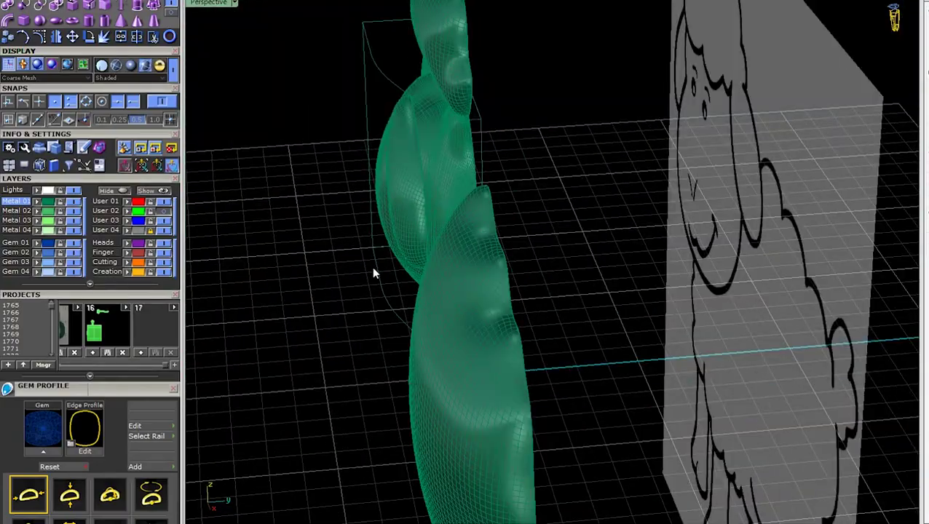
mouse_move(506, 287)
right_down()
mouse_move(535, 369)
mouse_move(597, 311)
mouse_move(523, 317)
mouse_move(601, 342)
mouse_move(543, 221)
mouse_move(514, 259)
mouse_move(487, 190)
right_up()
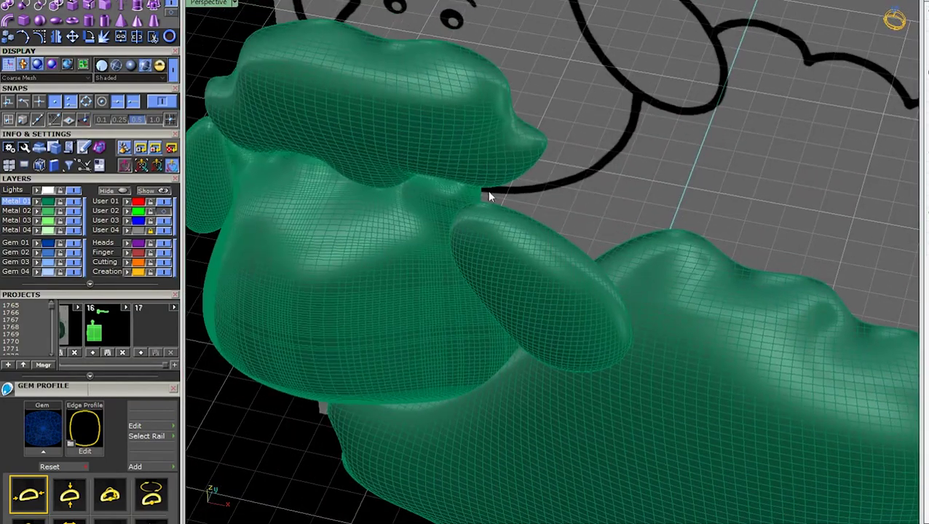
right_drag(527, 214, 486, 245)
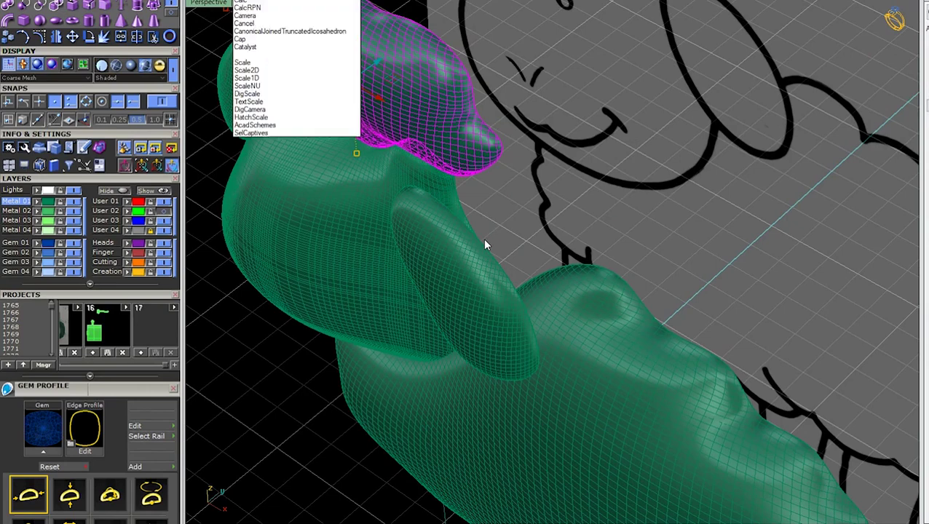
key(Delete)
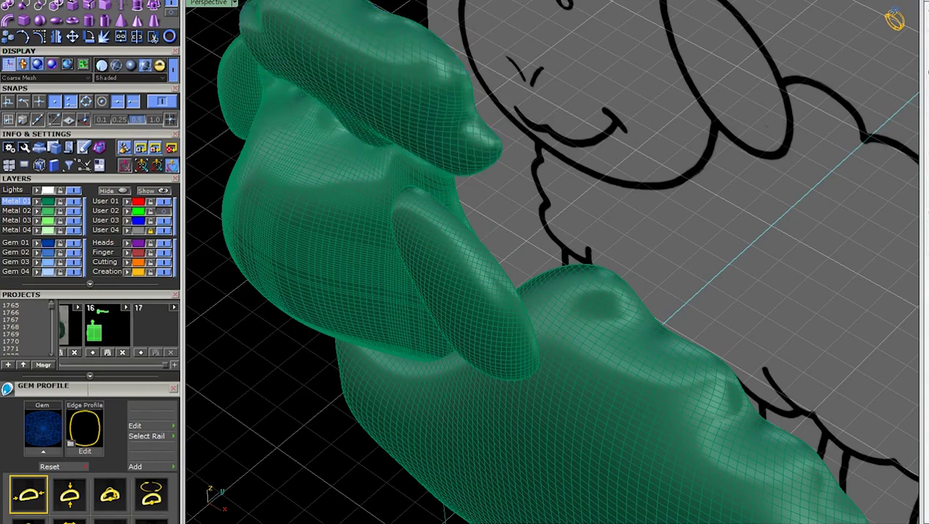
mouse_move(471, 164)
right_down()
mouse_move(516, 248)
mouse_move(458, 324)
right_up()
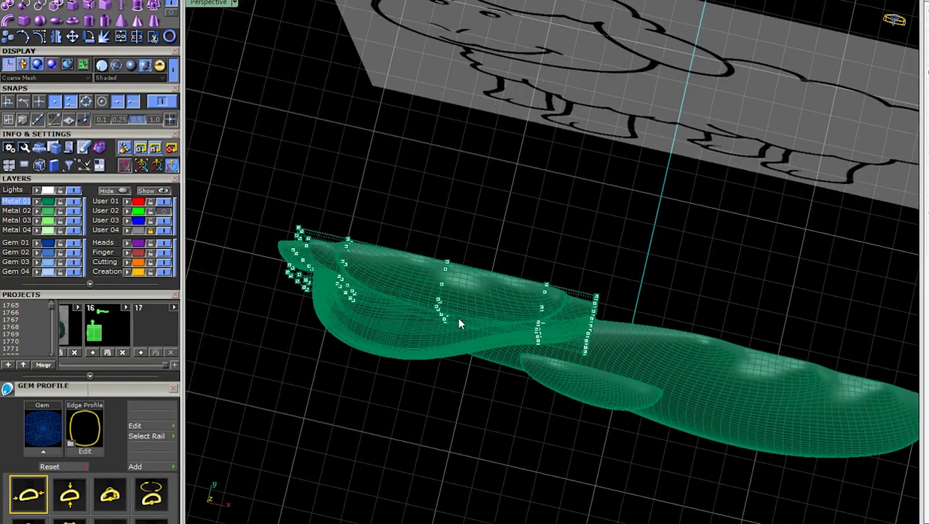
key(ctrl+F2)
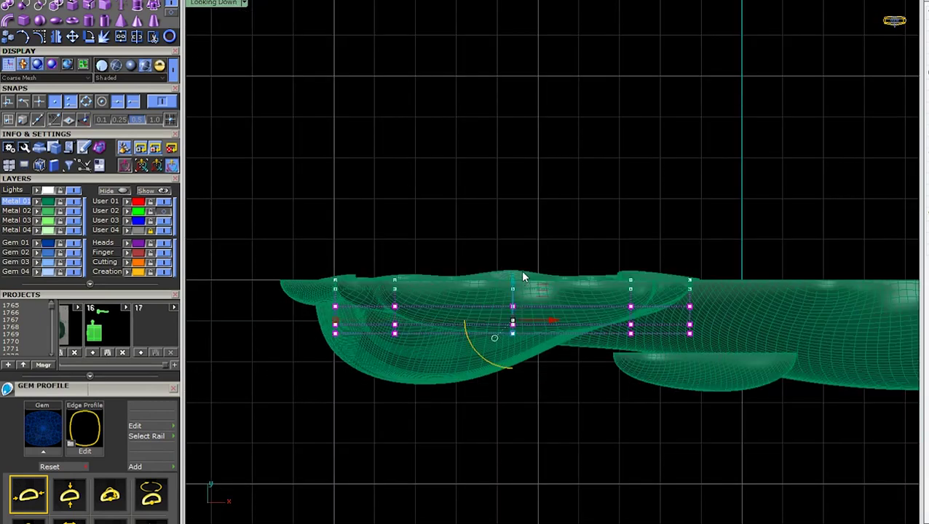
drag(518, 307, 543, 452)
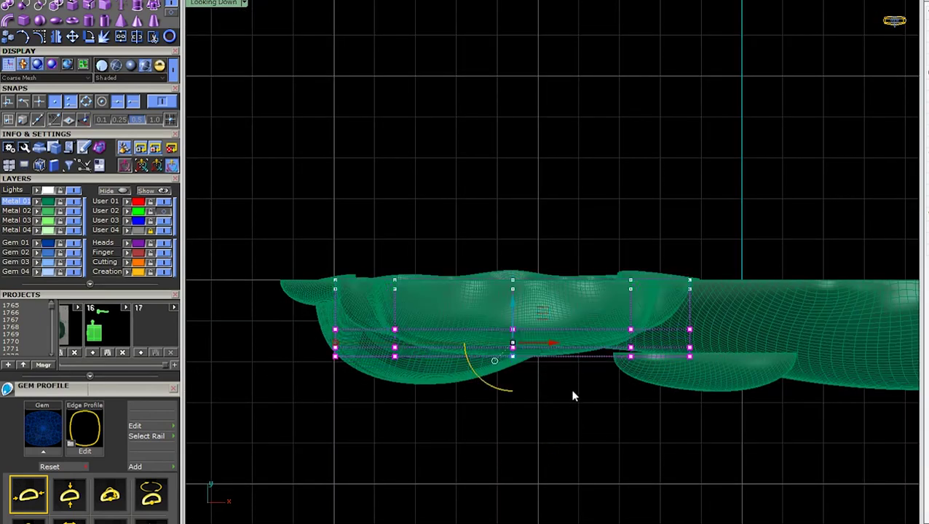
right_drag(589, 344, 528, 158)
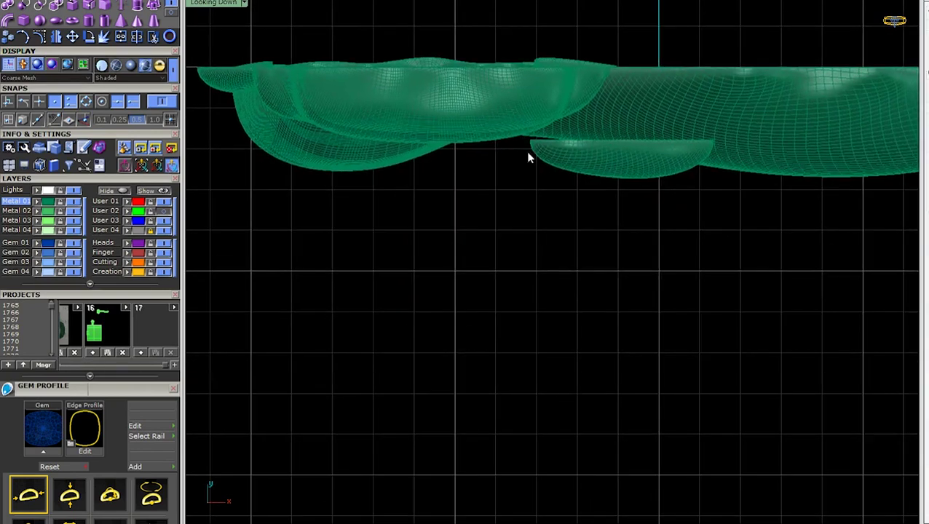
click(142, 67)
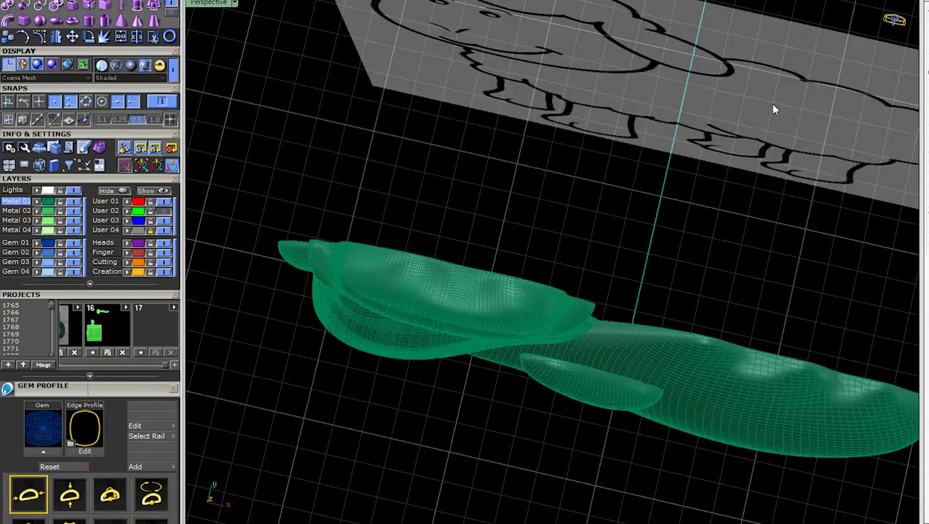
mouse_move(773, 108)
right_down()
mouse_move(663, 160)
mouse_move(673, 87)
mouse_move(565, 180)
mouse_move(618, 216)
mouse_move(652, 218)
mouse_move(704, 161)
right_up()
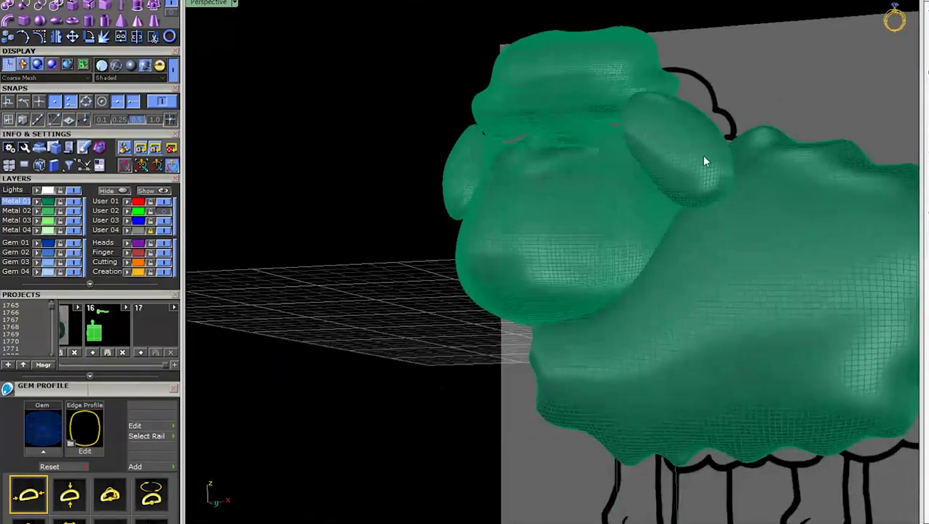
Step: Lower the wool top down onto the head and switch to smooth rendered display
click(555, 96)
mouse_move(555, 96)
right_down()
mouse_move(561, 192)
mouse_move(572, 116)
right_up()
drag(572, 115, 572, 131)
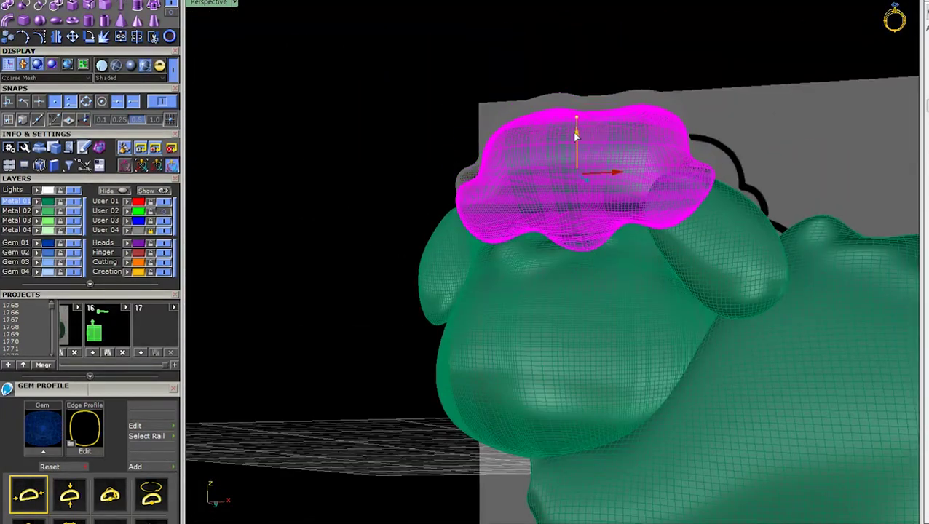
key(Escape)
mouse_move(589, 219)
right_down()
mouse_move(613, 273)
mouse_move(537, 252)
mouse_move(349, 153)
right_up()
click(136, 67)
scroll(669, 207, down, 5)
right_drag(669, 207, 618, 176)
scroll(604, 233, up, 5)
mouse_move(605, 233)
right_down()
mouse_move(620, 208)
mouse_move(621, 251)
right_up()
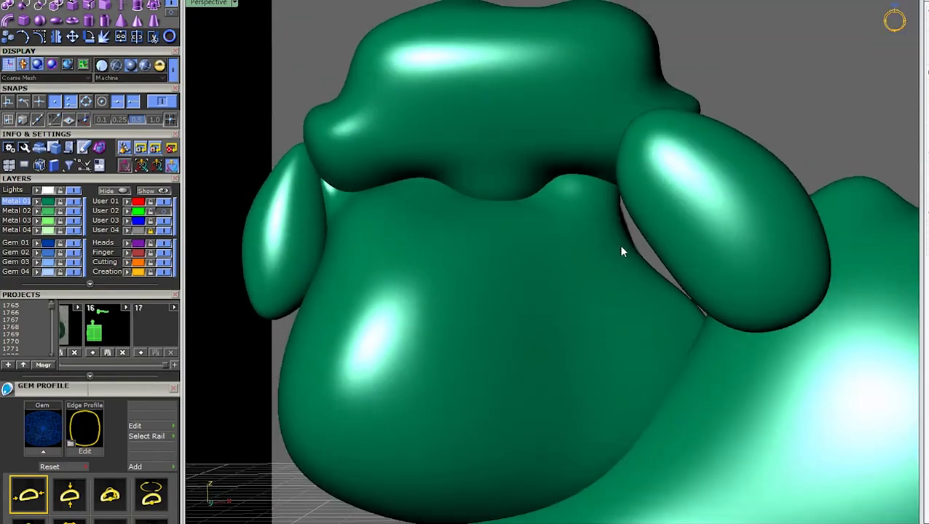
scroll(622, 251, down, 5)
Step: Select the ear piece and rotate it, checking it against the reference drawing
click(655, 240)
scroll(738, 274, down, 4)
mouse_move(738, 274)
right_down()
mouse_move(701, 286)
mouse_move(643, 239)
mouse_move(524, 251)
mouse_move(553, 248)
right_up()
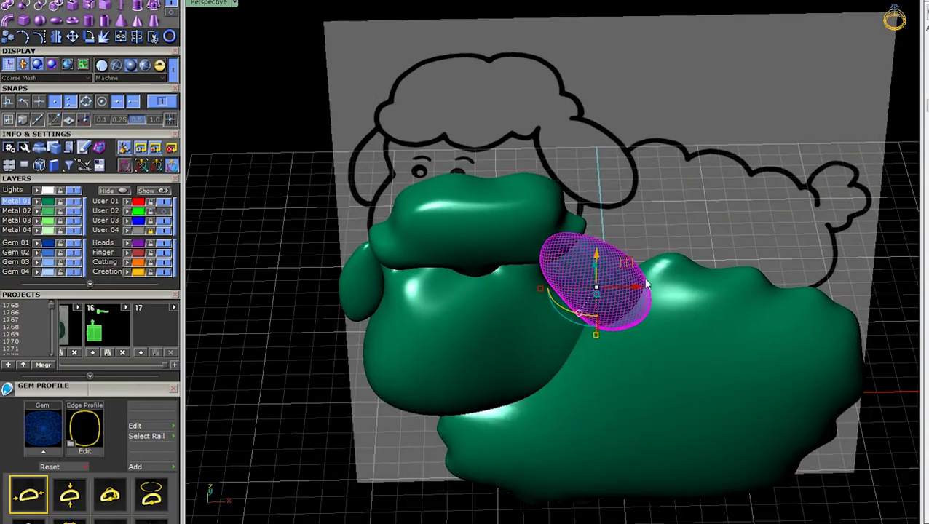
scroll(619, 233, up, 4)
scroll(642, 219, up, 2)
scroll(642, 219, down, 2)
click(601, 292)
mouse_move(601, 292)
right_down()
mouse_move(568, 312)
mouse_move(525, 286)
right_up()
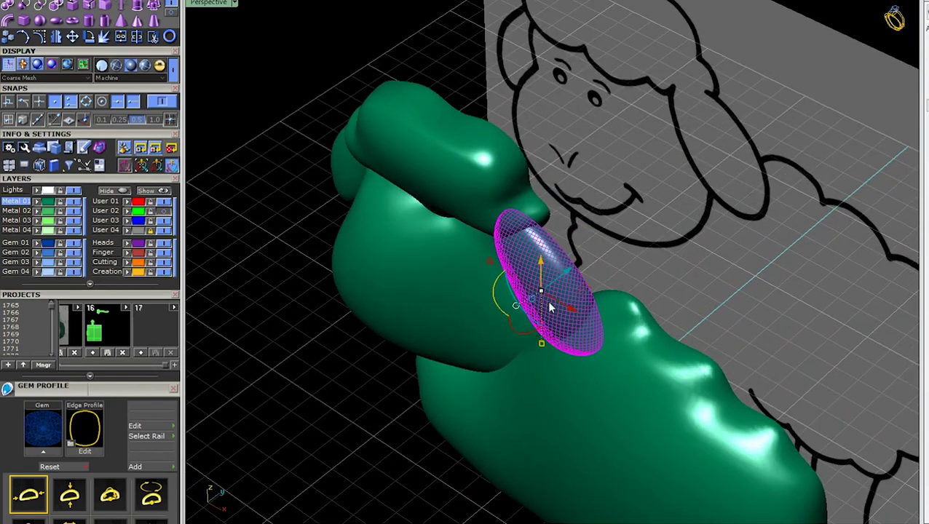
drag(507, 314, 496, 312)
mouse_move(551, 323)
right_down()
mouse_move(622, 256)
mouse_move(574, 320)
mouse_move(537, 323)
right_up()
scroll(574, 320, up, 3)
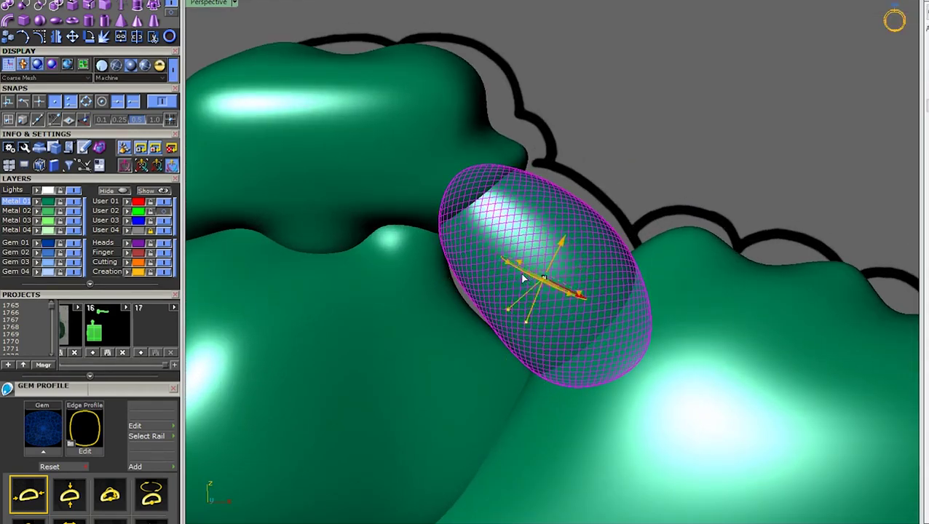
Step: Rotate the ear in further small increments, then deselect it
drag(522, 279, 519, 279)
right_drag(511, 277, 498, 300)
drag(479, 286, 473, 283)
right_drag(473, 283, 515, 296)
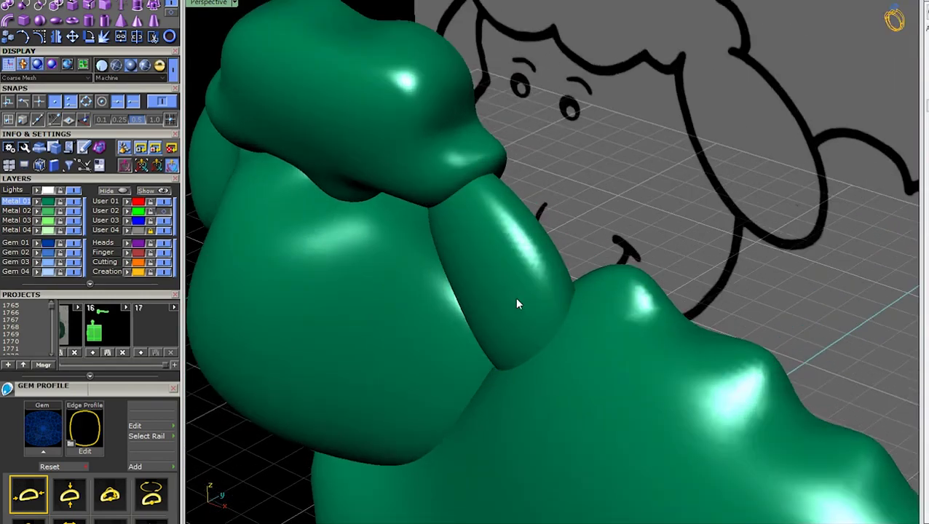
drag(449, 299, 456, 288)
mouse_move(456, 288)
right_down()
mouse_move(507, 340)
mouse_move(586, 259)
mouse_move(530, 286)
right_up()
key(Escape)
scroll(489, 318, down, 5)
Step: Reselect the ear piece and tilt it by rotation, then deselect it
click(529, 281)
mouse_move(539, 320)
right_down()
mouse_move(656, 277)
mouse_move(648, 265)
mouse_move(605, 304)
mouse_move(476, 331)
mouse_move(503, 289)
right_up()
scroll(553, 320, down, 4)
drag(484, 251, 510, 298)
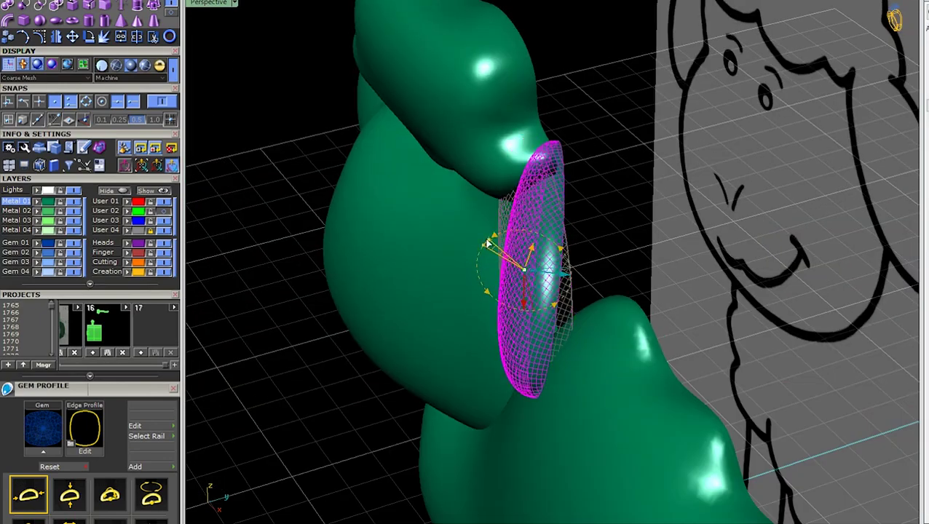
mouse_move(509, 298)
right_down()
mouse_move(630, 278)
mouse_move(556, 264)
mouse_move(622, 307)
mouse_move(630, 291)
mouse_move(590, 223)
right_up()
key(Escape)
click(605, 258)
key(Escape)
Step: Orbit around the whole sheep, pick the wool body, and show its control points with F10
scroll(623, 307, down, 5)
scroll(631, 291, down, 3)
scroll(585, 318, up, 6)
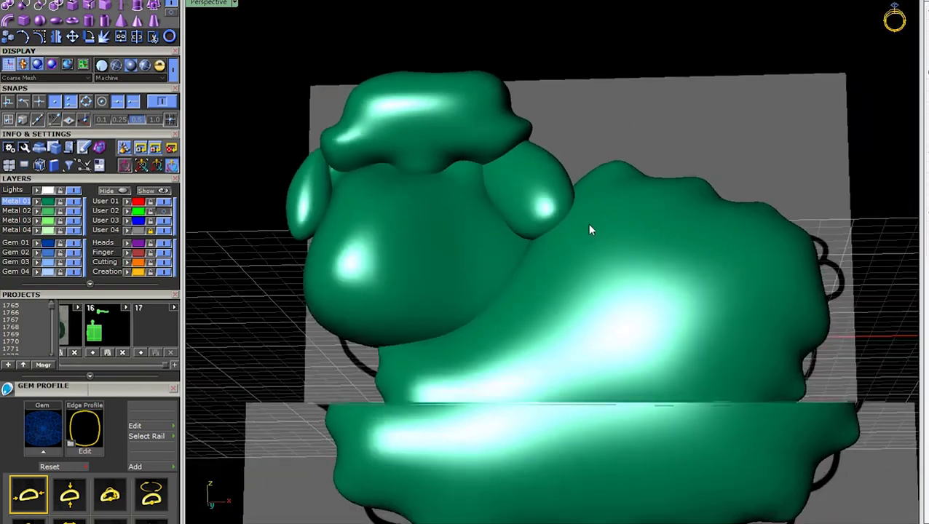
scroll(614, 311, down, 3)
right_drag(613, 311, 605, 247)
scroll(643, 309, up, 2)
mouse_move(643, 309)
right_down()
mouse_move(619, 240)
mouse_move(553, 388)
right_up()
scroll(553, 389, up, 3)
mouse_move(527, 265)
right_down()
mouse_move(586, 269)
mouse_move(502, 224)
mouse_move(581, 373)
mouse_move(598, 360)
mouse_move(621, 411)
mouse_move(648, 343)
mouse_move(638, 340)
right_up()
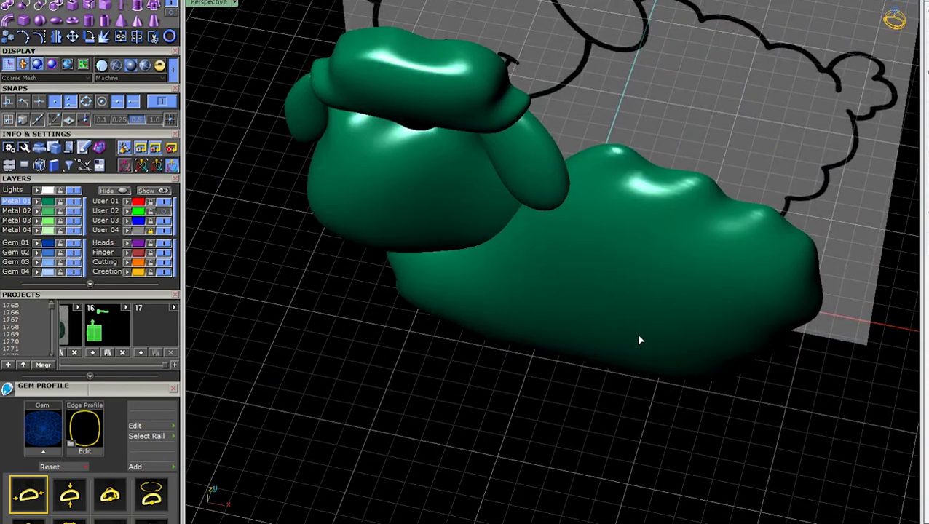
click(628, 276)
key(Escape)
key(F10)
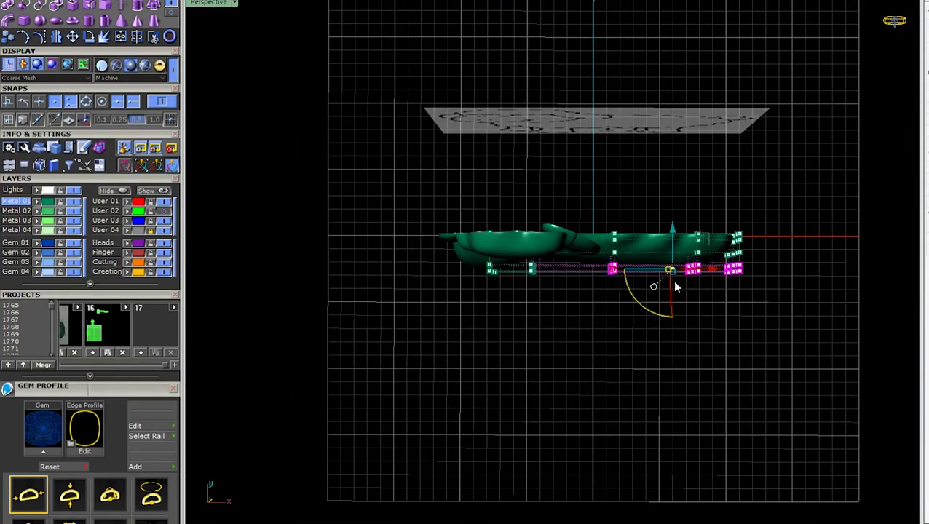
right_drag(674, 286, 676, 318)
click(676, 357)
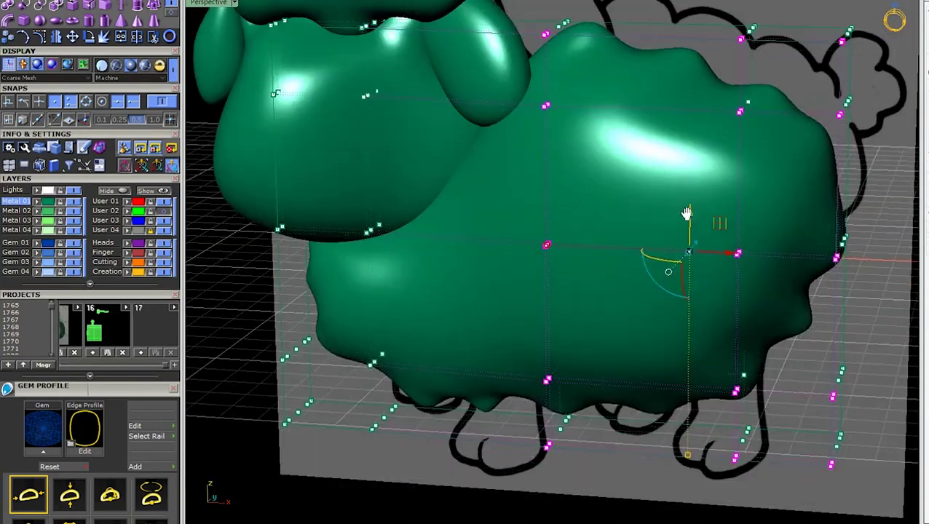
mouse_move(683, 274)
right_down()
mouse_move(617, 208)
mouse_move(228, 175)
mouse_move(87, 213)
right_up()
mouse_move(793, 292)
right_down()
mouse_move(591, 306)
mouse_move(638, 331)
mouse_move(607, 317)
mouse_move(635, 221)
mouse_move(663, 320)
mouse_move(635, 336)
right_up()
click(635, 336)
mouse_move(601, 325)
right_down()
mouse_move(562, 360)
mouse_move(615, 349)
right_up()
key(Escape)
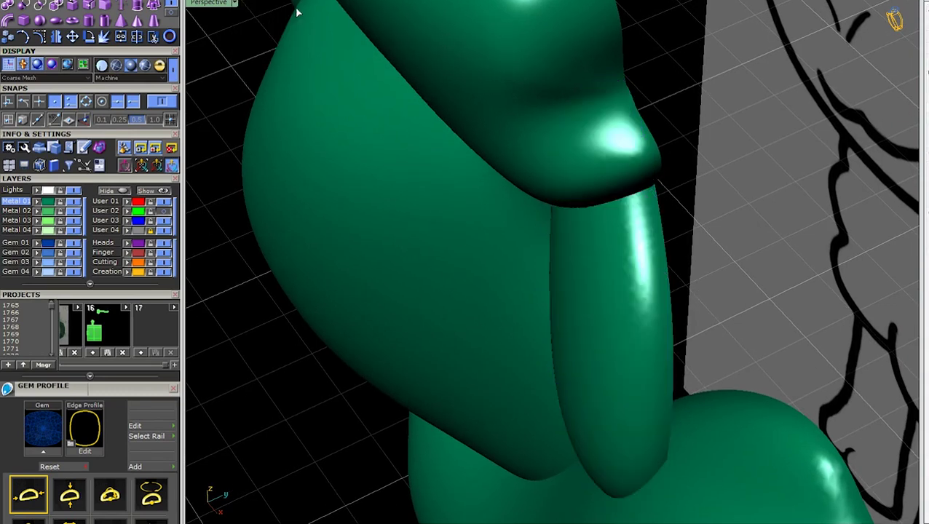
mouse_move(563, 260)
right_down()
mouse_move(740, 376)
mouse_move(507, 429)
right_up()
drag(550, 409, 841, 246)
mouse_move(840, 246)
right_down()
mouse_move(698, 355)
mouse_move(677, 437)
right_up()
click(591, 432)
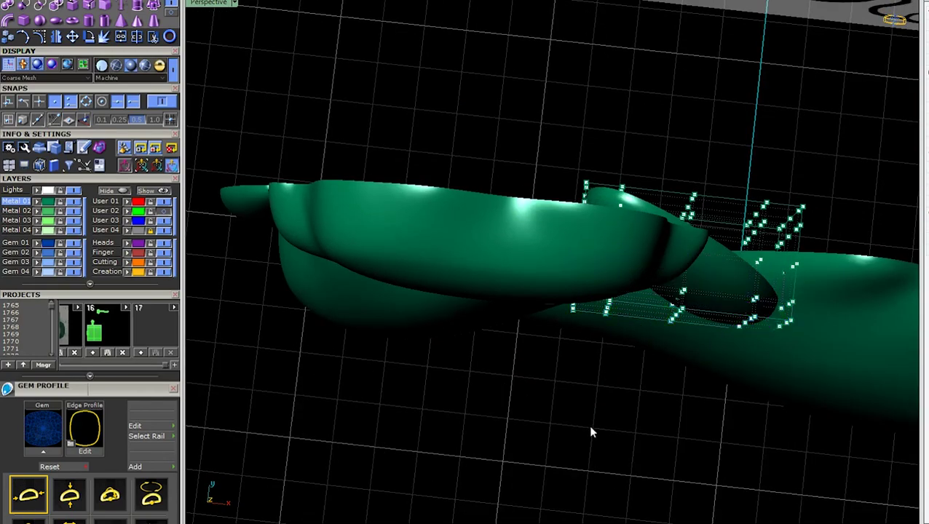
drag(722, 275, 723, 275)
mouse_move(723, 275)
right_down()
mouse_move(668, 300)
mouse_move(659, 241)
mouse_move(559, 221)
right_up()
key(Escape)
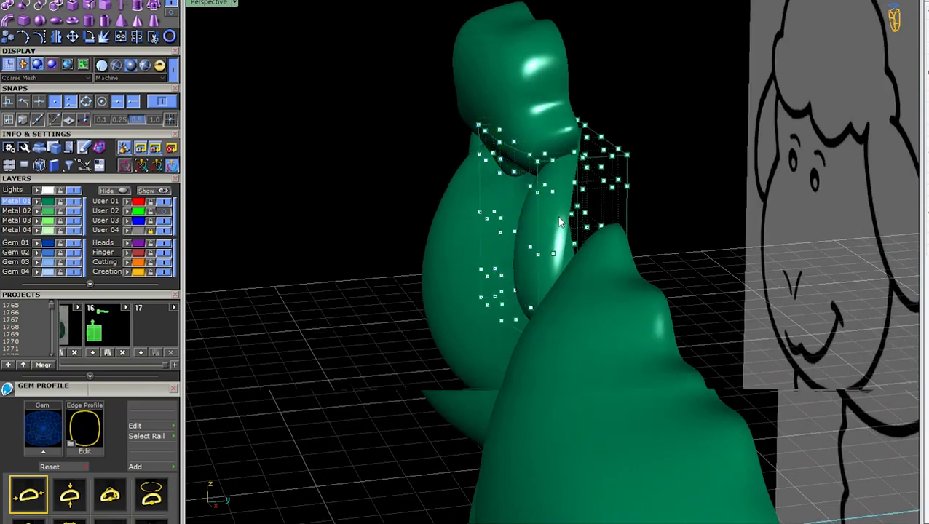
mouse_move(676, 223)
right_down()
mouse_move(689, 224)
mouse_move(462, 182)
mouse_move(581, 100)
mouse_move(456, 245)
right_up()
click(456, 245)
mouse_move(556, 236)
right_down()
mouse_move(566, 275)
mouse_move(654, 329)
mouse_move(485, 296)
mouse_move(594, 325)
mouse_move(605, 302)
mouse_move(452, 388)
mouse_move(545, 332)
mouse_move(586, 431)
mouse_move(647, 369)
mouse_move(559, 198)
mouse_move(559, 267)
mouse_move(655, 209)
mouse_move(672, 235)
mouse_move(613, 306)
mouse_move(584, 271)
mouse_move(711, 225)
mouse_move(640, 264)
mouse_move(606, 319)
mouse_move(659, 280)
mouse_move(679, 311)
mouse_move(719, 296)
mouse_move(396, 167)
right_up()
key(Escape)
click(559, 198)
key(Escape)
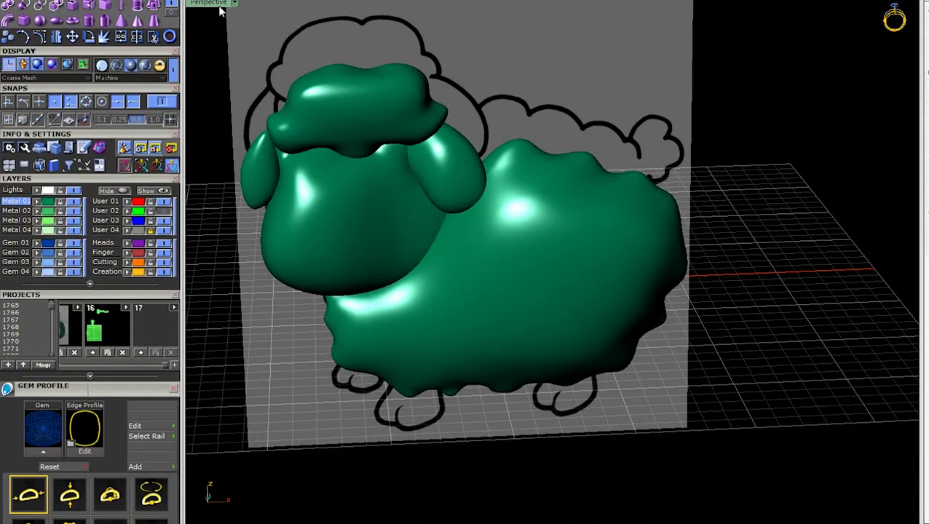
Step: Maximize the Front view and drag the front leg curve's toe points to reshape the toe
double_click(219, 4)
scroll(424, 338, down, 3)
double_click(239, 265)
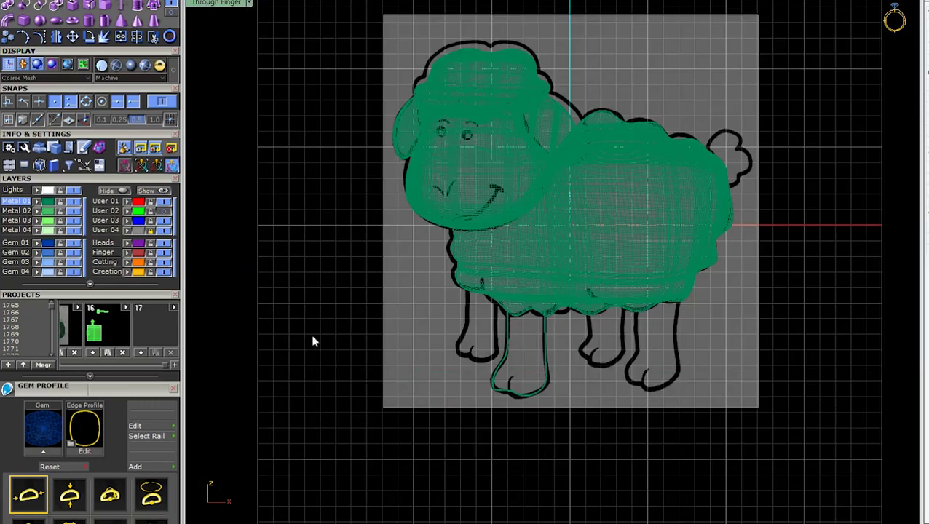
scroll(407, 313, up, 3)
click(604, 313)
scroll(539, 350, up, 2)
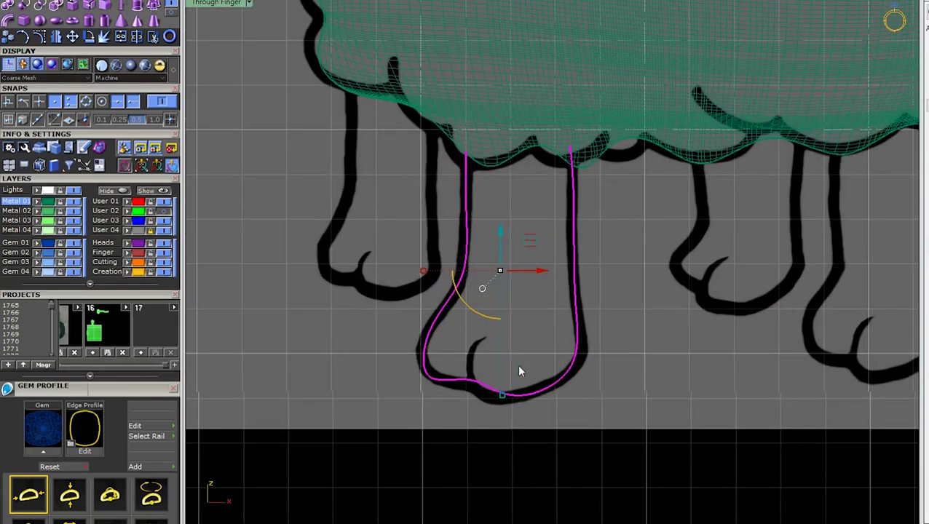
right_drag(476, 431, 452, 413)
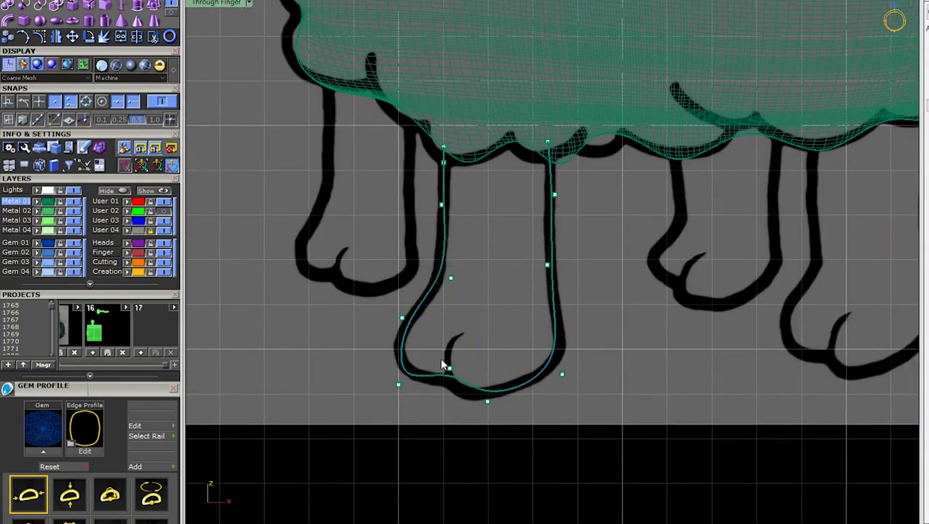
scroll(443, 364, up, 2)
drag(482, 332, 471, 343)
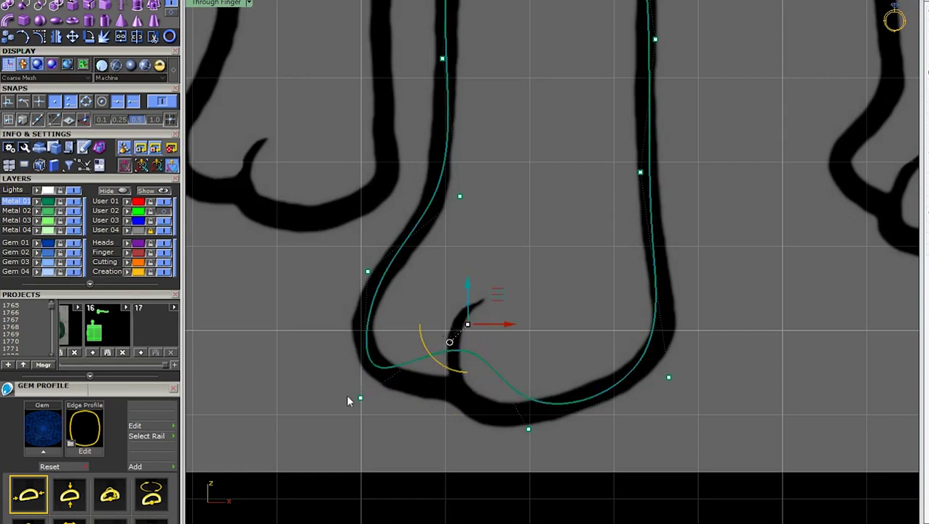
drag(495, 314, 487, 352)
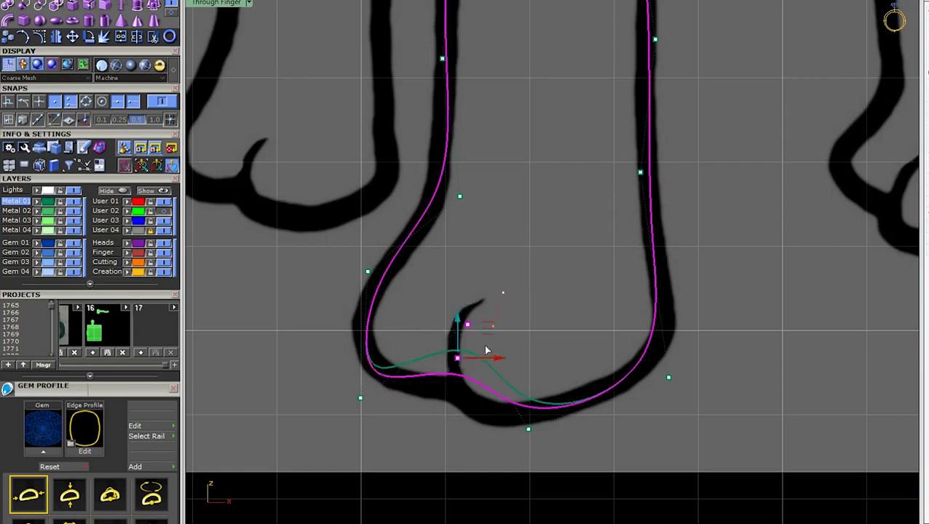
scroll(502, 364, down, 3)
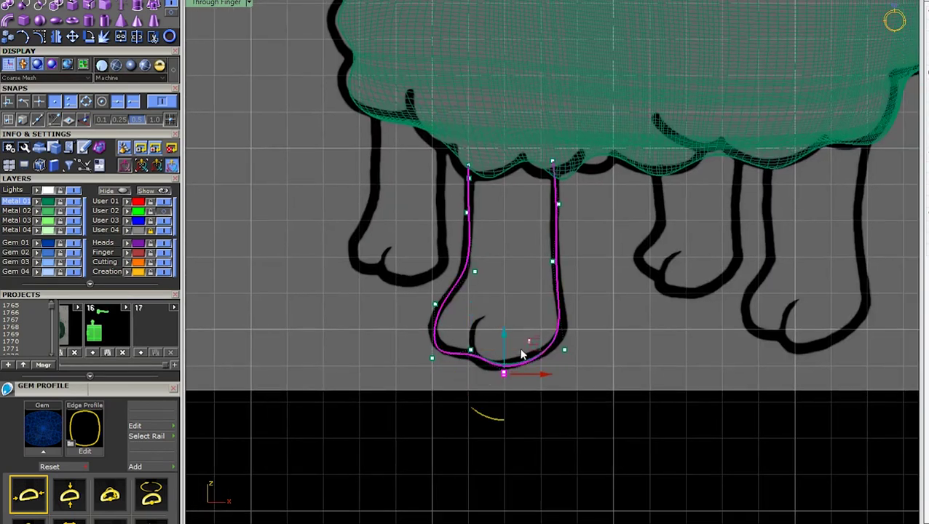
Step: Switch to Shaded display, orbit around the sheep, and return to the four-view layout
click(582, 316)
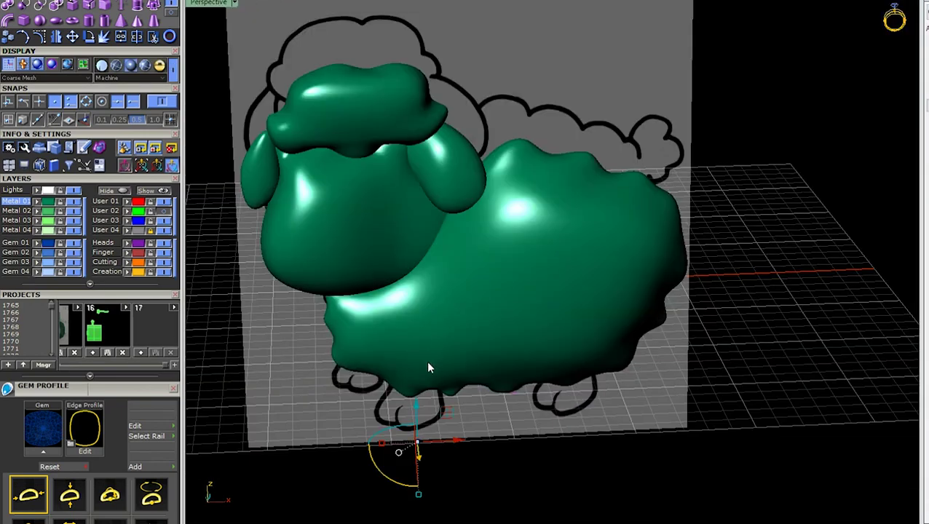
scroll(428, 368, down, 3)
right_drag(444, 347, 428, 383)
scroll(315, 144, up, 5)
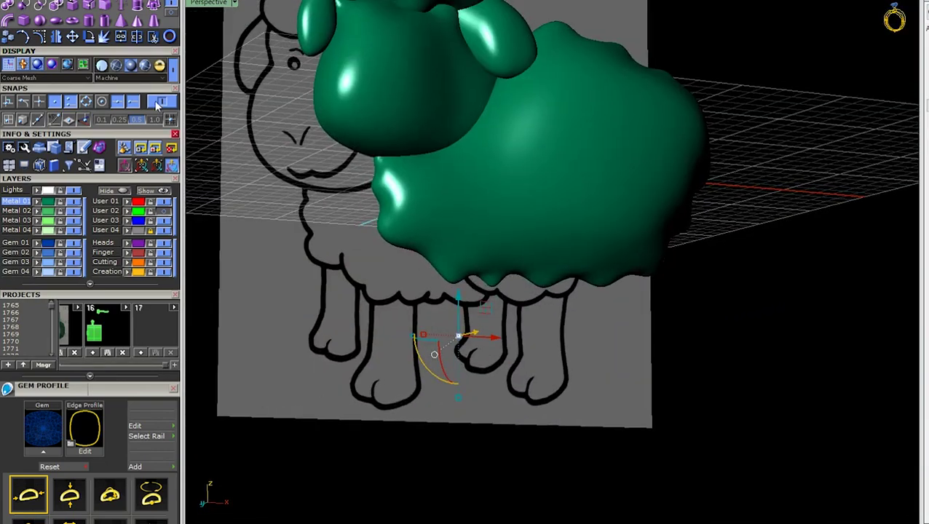
click(144, 65)
right_drag(573, 347, 616, 378)
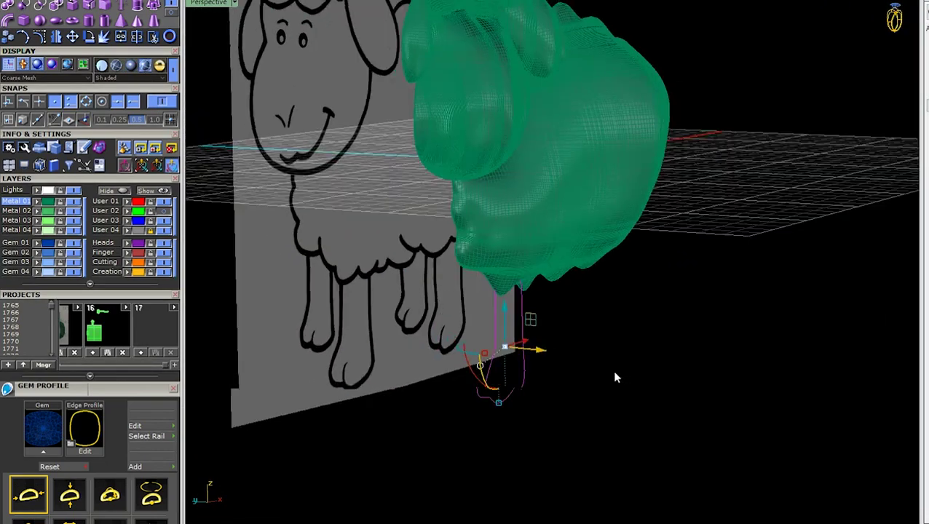
scroll(481, 342, up, 3)
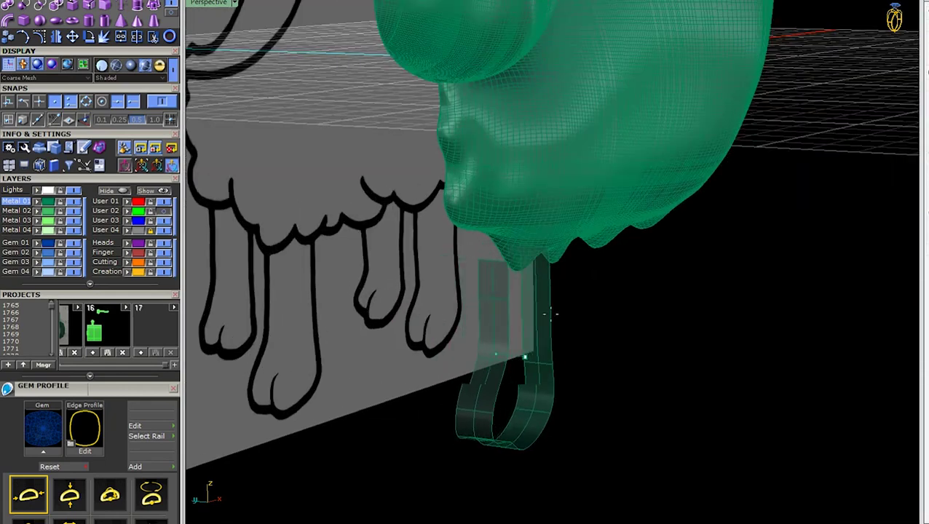
right_drag(529, 308, 294, 200)
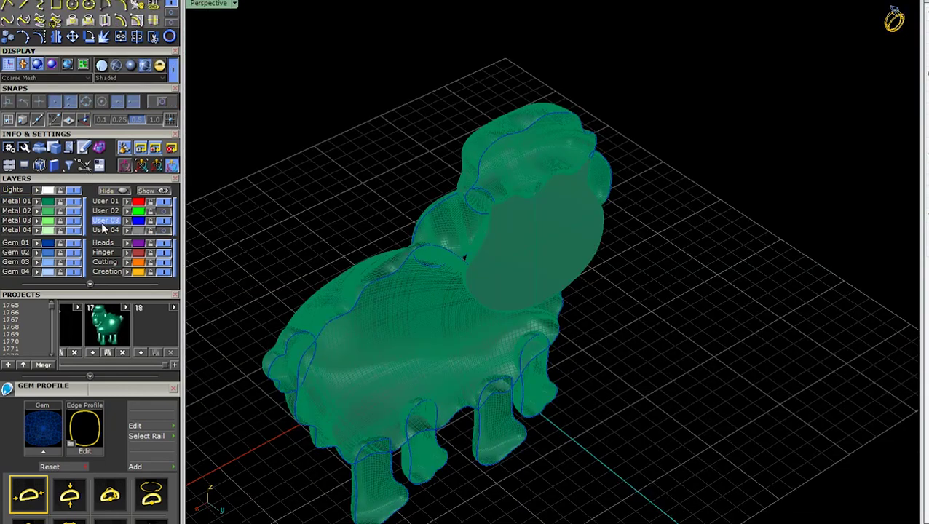
click(394, 205)
mouse_move(394, 205)
right_down()
mouse_move(562, 276)
mouse_move(652, 288)
right_up()
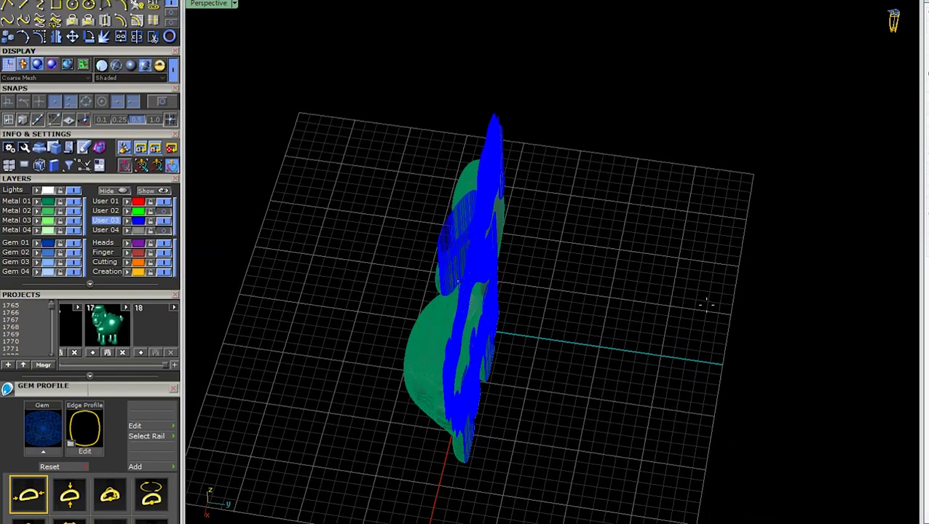
key(ctrl+m)
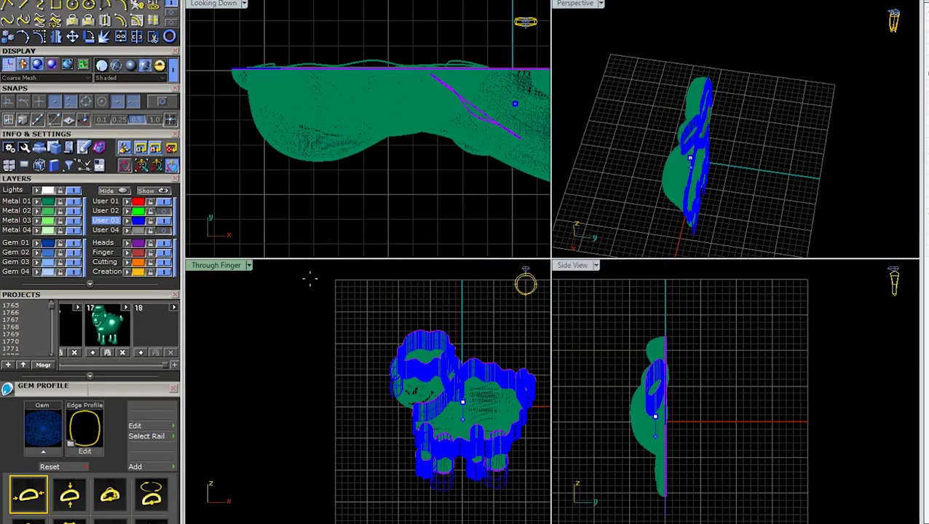
key(Escape)
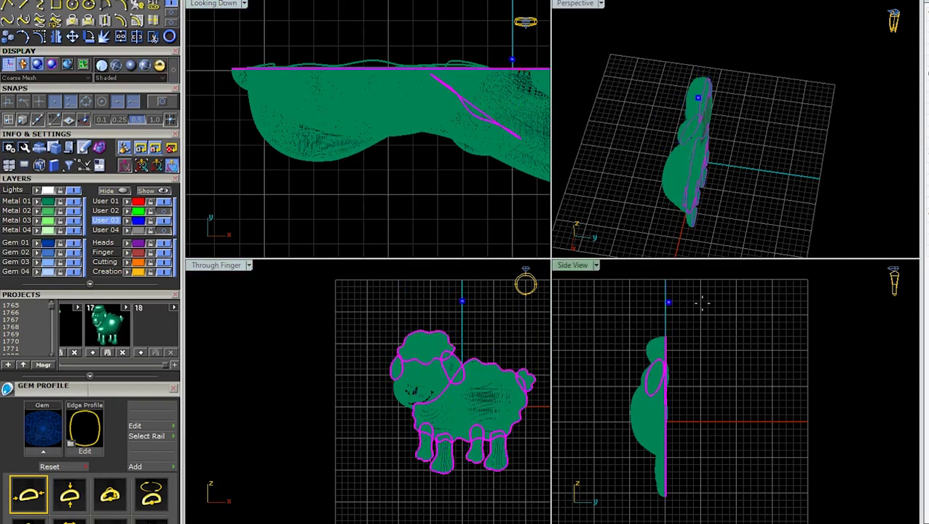
Step: Extrude the sheep outline curves into a solid on layer User 01
key(Return)
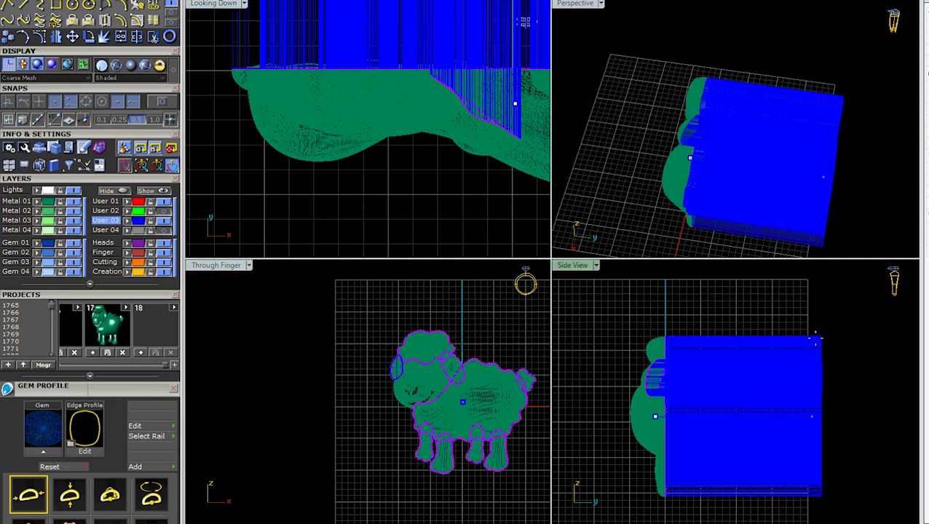
click(822, 338)
click(611, 295)
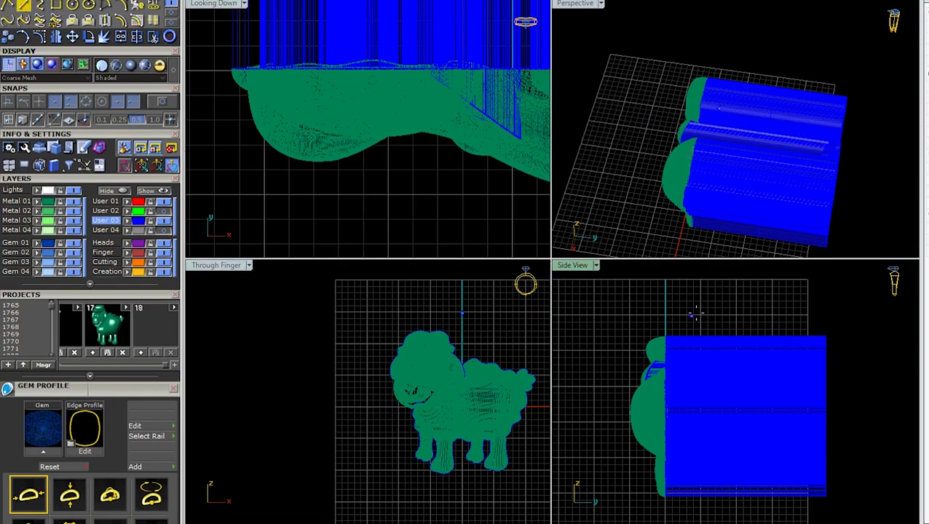
click(105, 201)
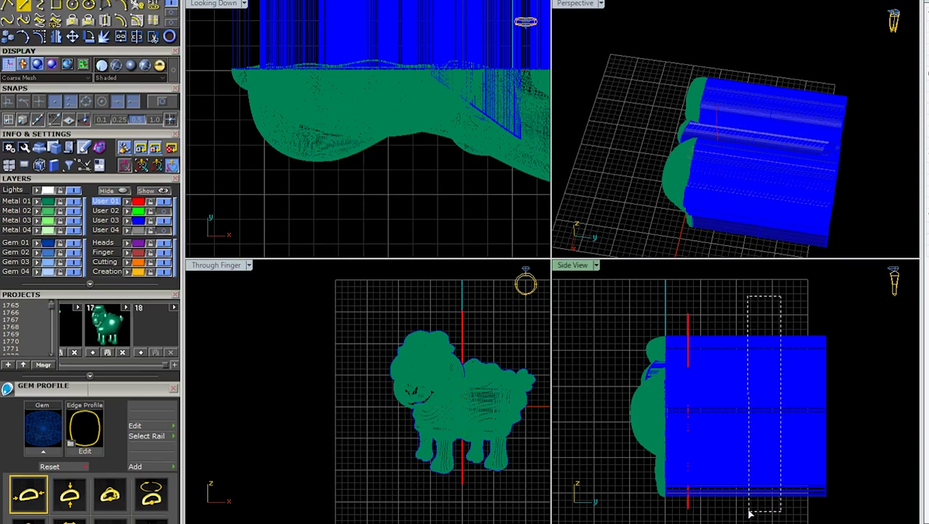
Step: Window-select the extruded solid in Side View and scale it down to a thin slab
drag(749, 513, 750, 512)
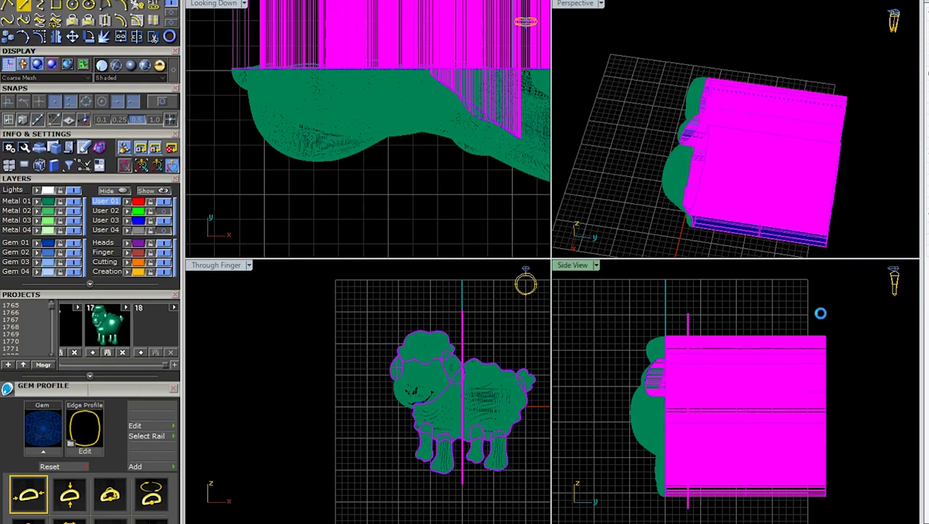
key(Return)
drag(720, 500, 720, 500)
key(Return)
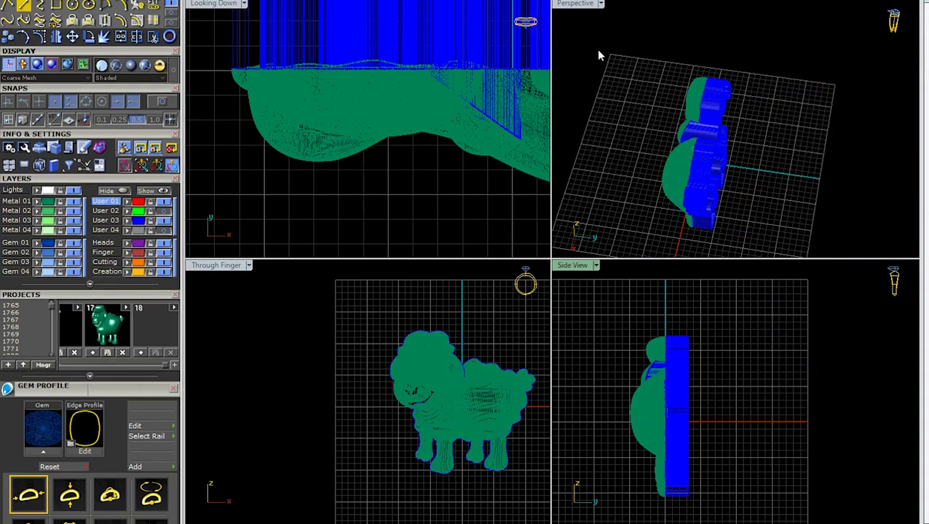
double_click(570, 5)
mouse_move(591, 282)
right_down()
mouse_move(531, 175)
mouse_move(465, 127)
mouse_move(368, 163)
right_up()
scroll(529, 145, up, 3)
click(530, 103)
key(Escape)
click(370, 170)
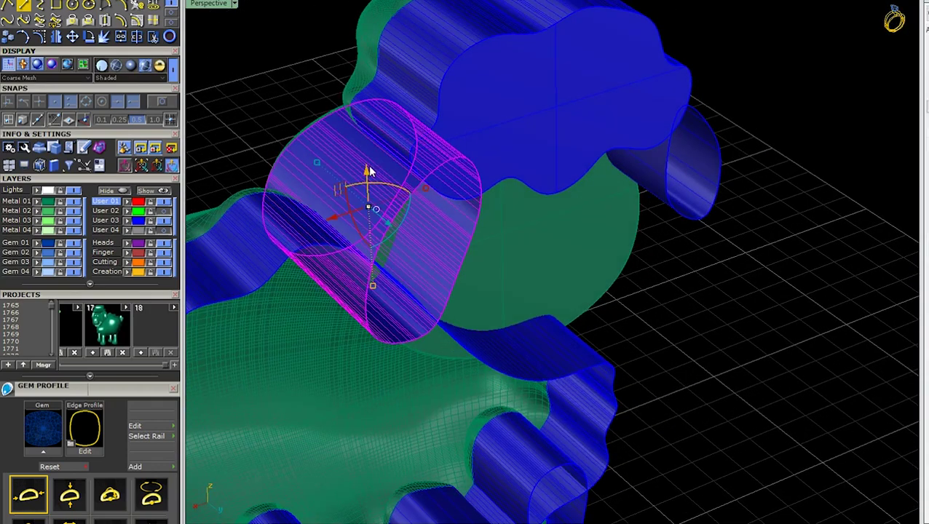
key(Escape)
click(398, 191)
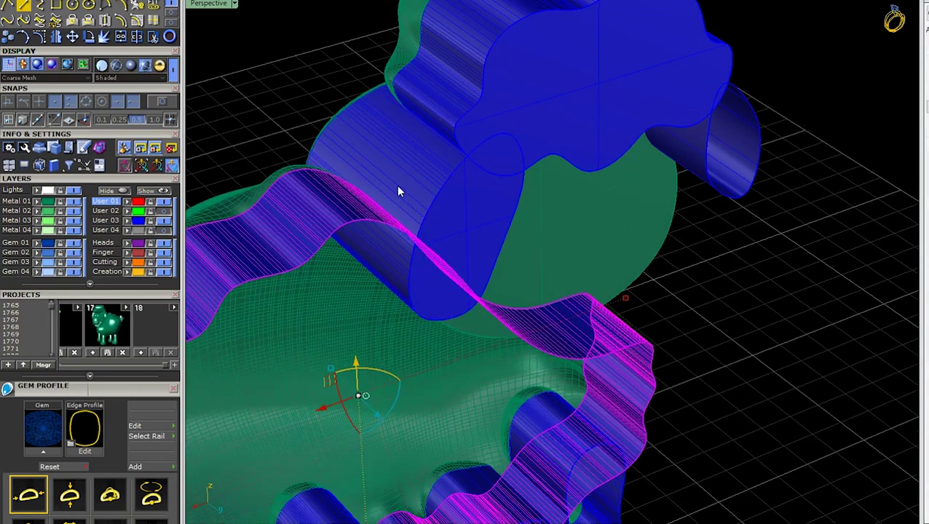
key(Escape)
scroll(489, 386, down, 3)
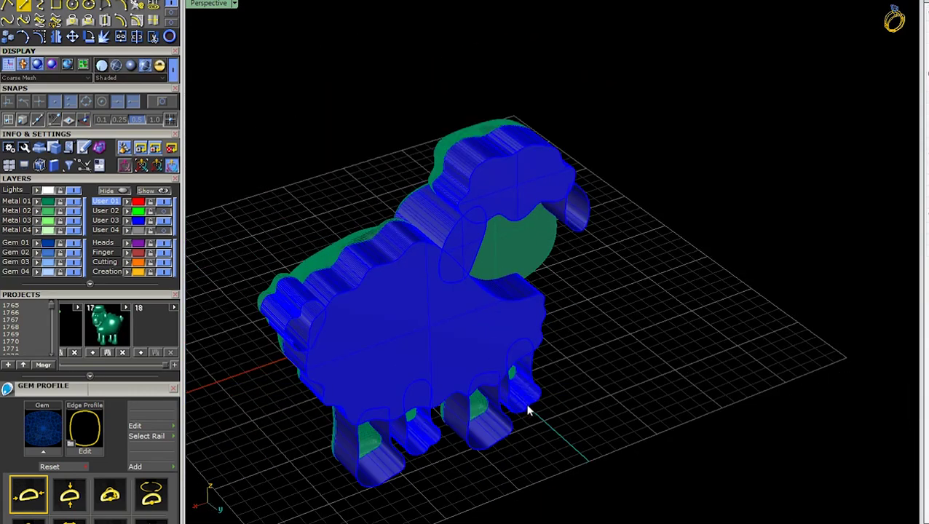
scroll(528, 412, up, 3)
click(532, 401)
click(429, 436)
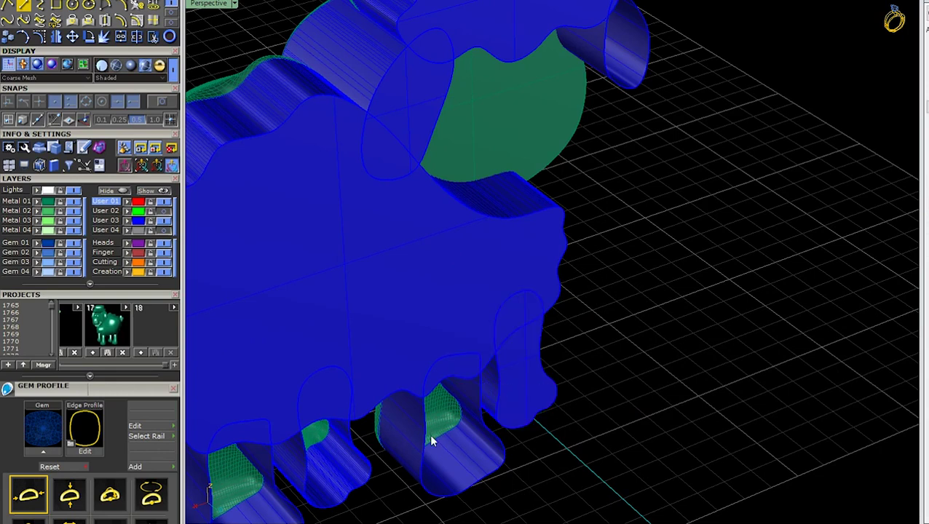
click(448, 469)
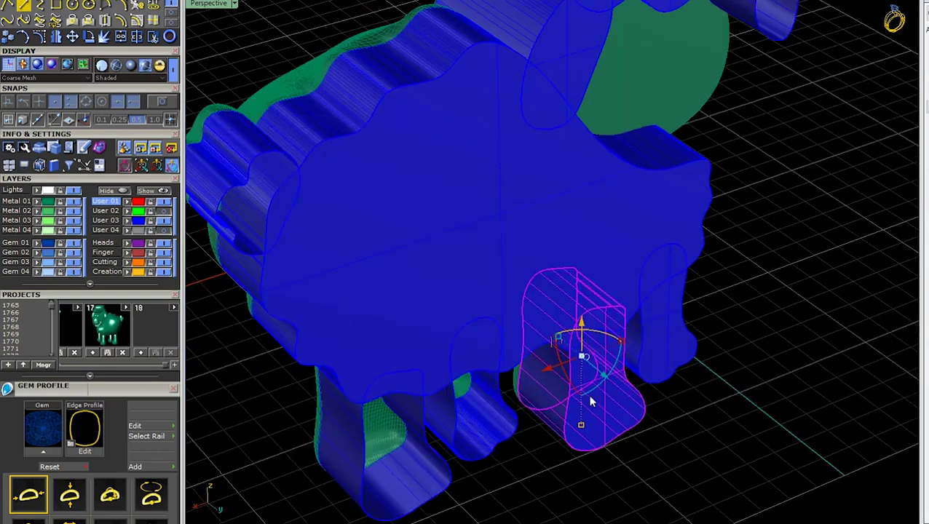
right_drag(438, 461, 478, 427)
key(Escape)
click(478, 428)
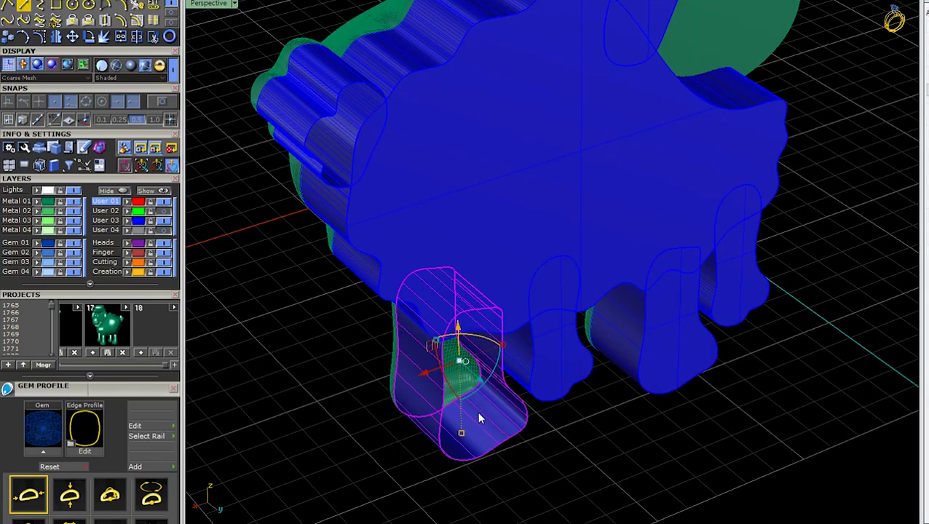
scroll(476, 410, down, 5)
mouse_move(599, 394)
right_down()
mouse_move(713, 386)
mouse_move(435, 271)
right_up()
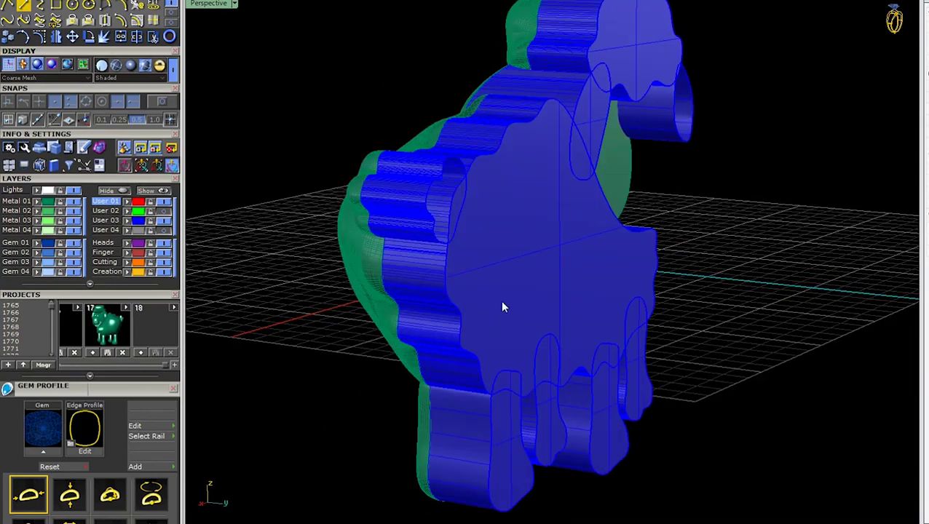
scroll(436, 271, up, 3)
click(373, 173)
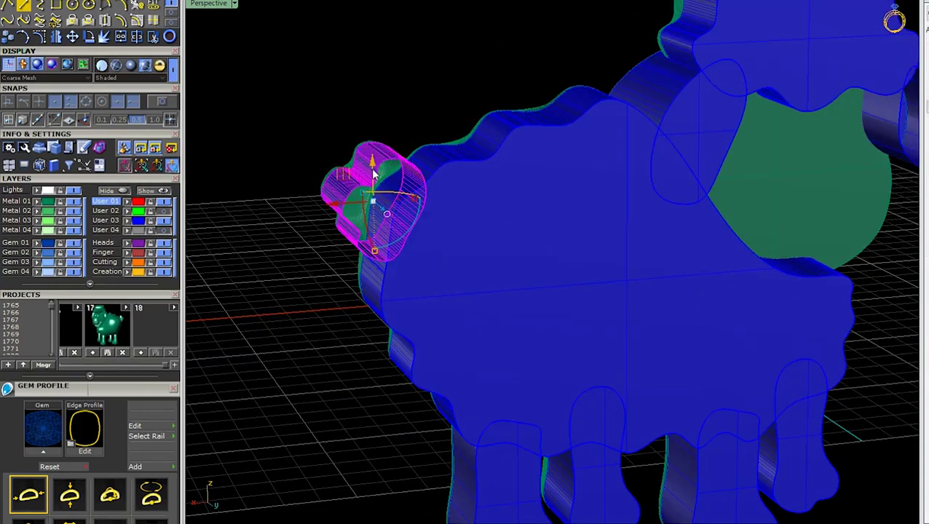
scroll(373, 173, down, 2)
key(Escape)
scroll(373, 200, down, 3)
mouse_move(374, 200)
right_down()
mouse_move(633, 259)
mouse_move(697, 261)
right_up()
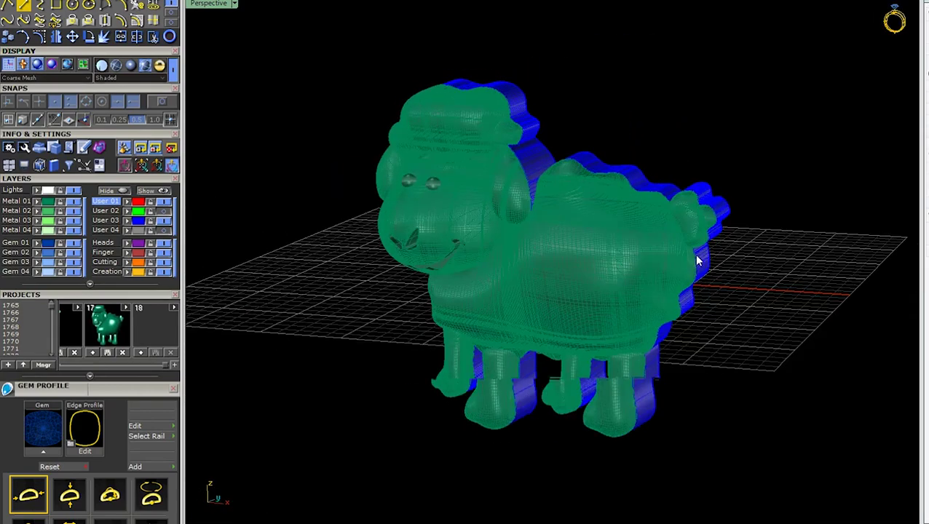
Step: Change the display from Shaded to Machine and orbit to the back of the flat silhouette
scroll(697, 261, down, 2)
drag(481, 330, 475, 334)
mouse_move(460, 413)
right_down()
mouse_move(435, 348)
mouse_move(321, 355)
mouse_move(198, 189)
right_up()
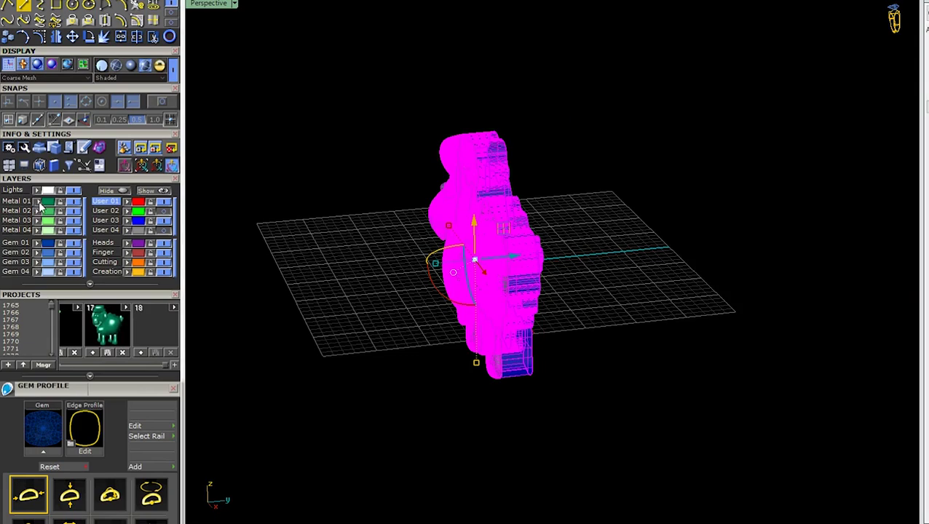
key(Escape)
right_drag(546, 222, 650, 220)
scroll(480, 233, up, 5)
mouse_move(480, 234)
right_down()
mouse_move(417, 274)
mouse_move(269, 135)
right_up()
click(130, 65)
scroll(480, 262, down, 5)
mouse_move(436, 262)
right_down()
mouse_move(655, 267)
mouse_move(604, 265)
mouse_move(730, 241)
mouse_move(494, 253)
right_up()
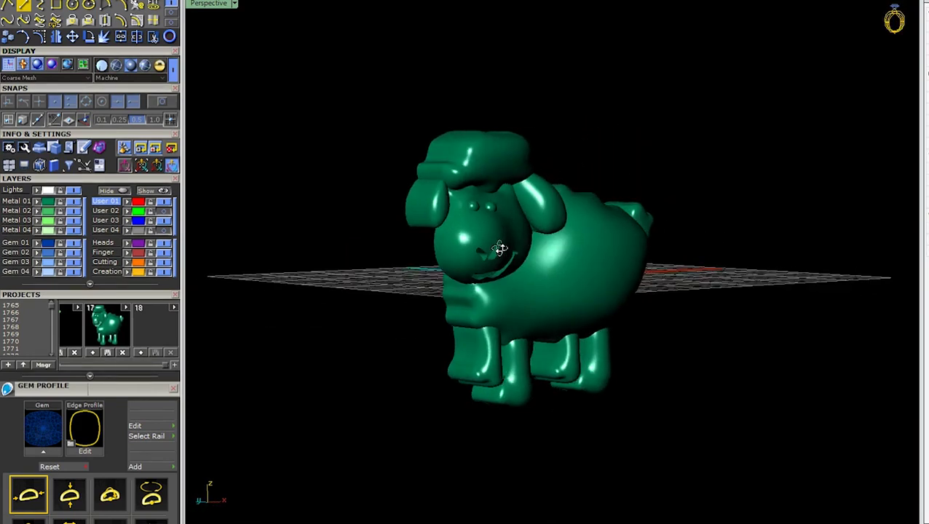
scroll(435, 251, up, 3)
scroll(539, 245, up, 2)
mouse_move(576, 278)
right_down()
mouse_move(667, 222)
mouse_move(668, 261)
mouse_move(526, 223)
mouse_move(545, 215)
mouse_move(537, 228)
mouse_move(599, 176)
mouse_move(590, 208)
mouse_move(394, 274)
mouse_move(564, 282)
mouse_move(463, 207)
mouse_move(526, 137)
mouse_move(452, 158)
mouse_move(487, 190)
mouse_move(421, 235)
mouse_move(395, 234)
mouse_move(457, 226)
mouse_move(744, 267)
mouse_move(286, 182)
right_up()
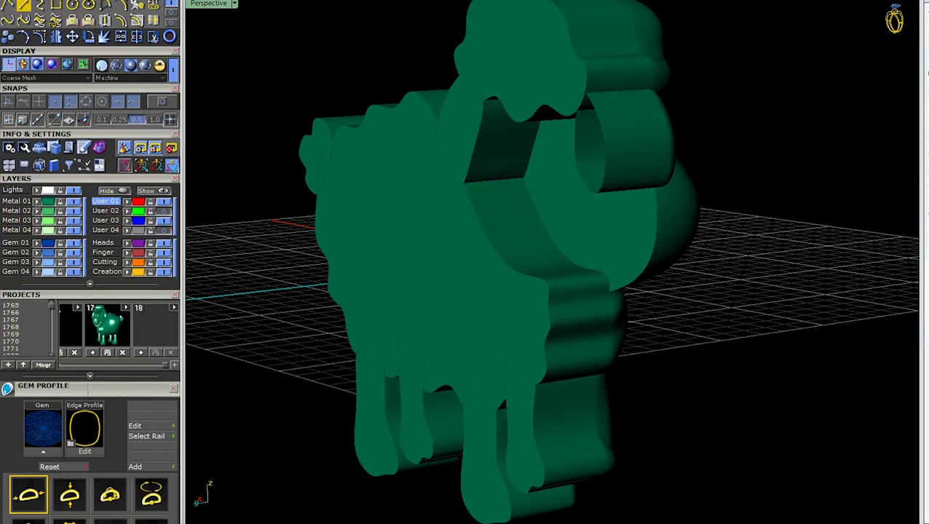
Step: Build a Gem Profile solid from the wavy head outline curve
click(43, 4)
mouse_move(366, 154)
right_down()
mouse_move(572, 231)
mouse_move(233, 73)
right_up()
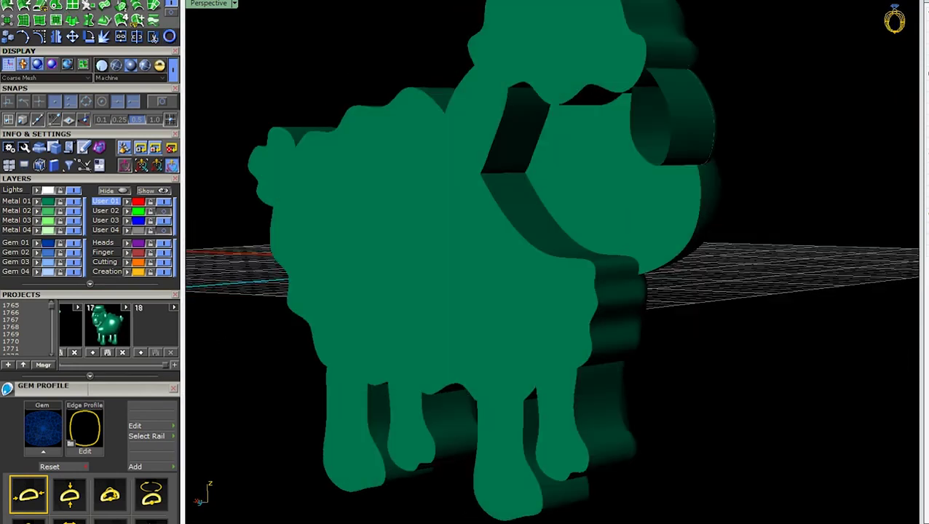
click(39, 6)
click(595, 209)
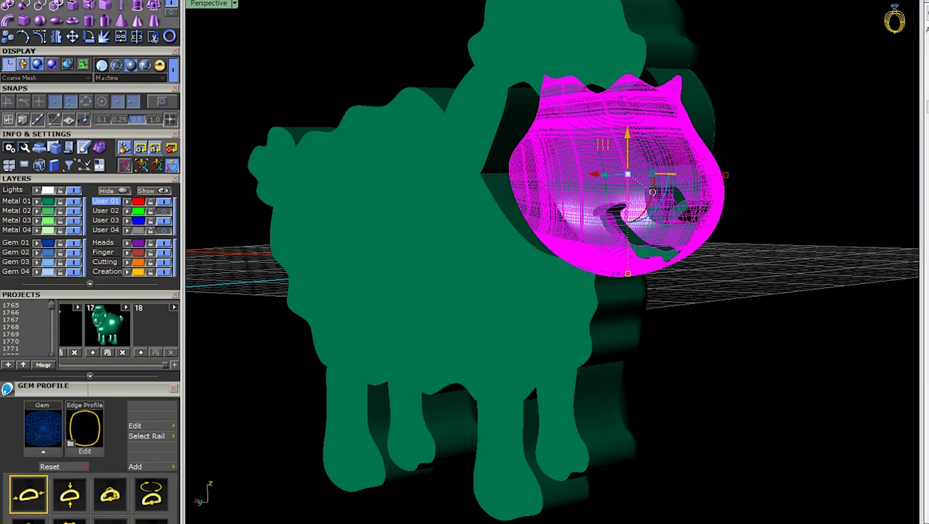
Step: Set the display mode back to Shaded so the model shows translucent
click(150, 20)
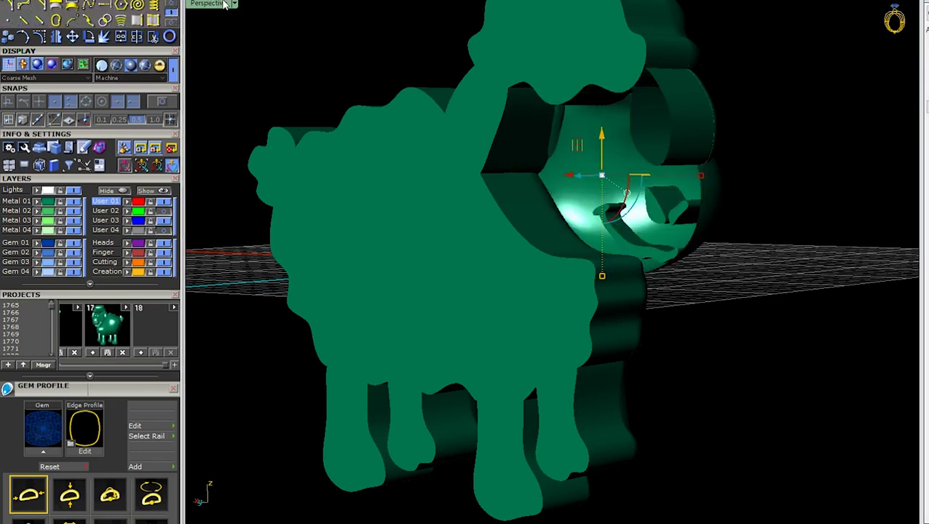
right_drag(457, 335, 187, 228)
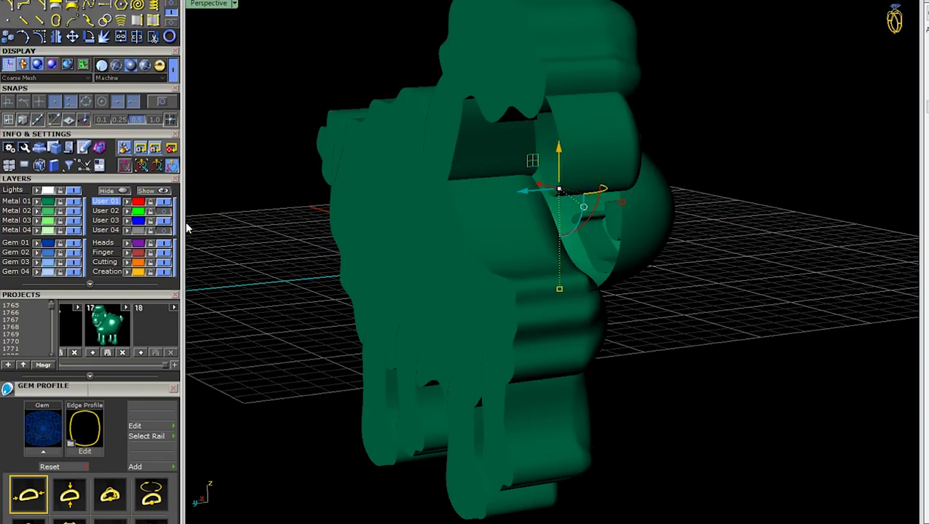
click(144, 67)
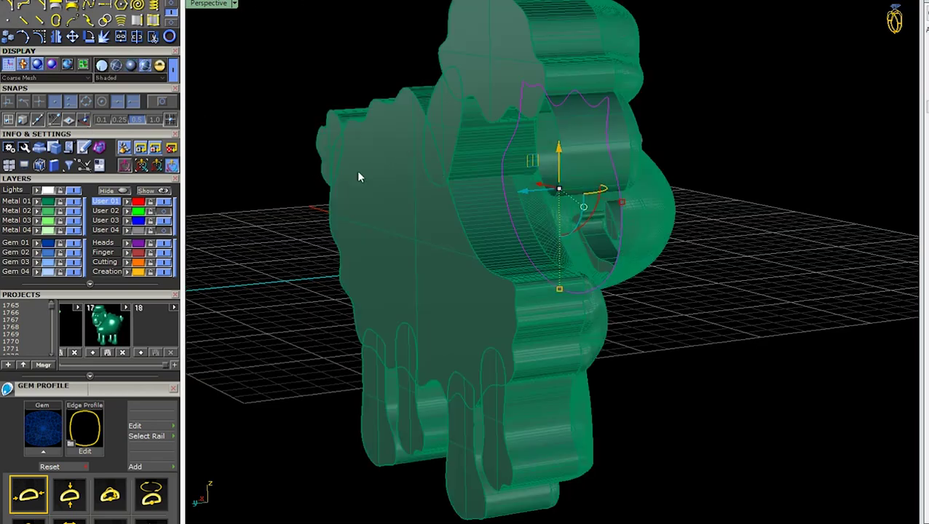
Step: Extrude the head outline, choosing Curve in the Selection Menu and setting depth with Near snap
right_drag(448, 222, 454, 231)
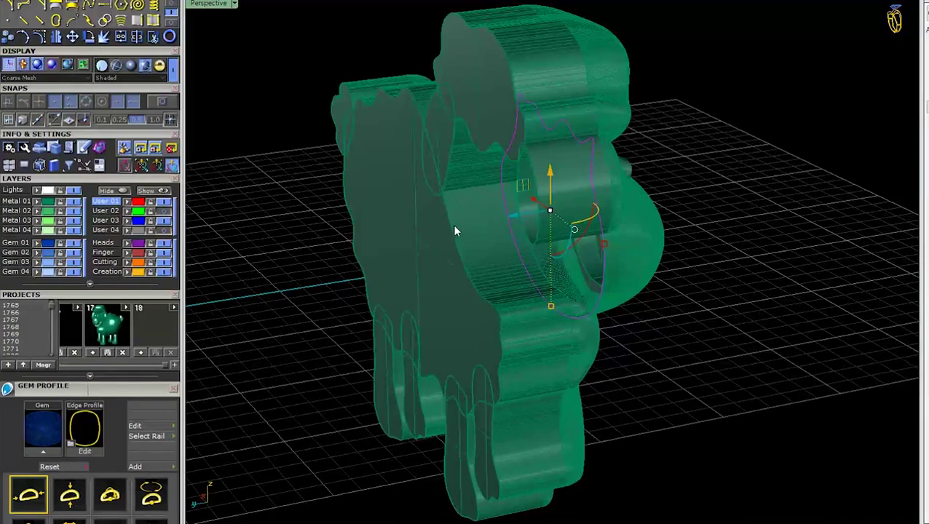
right_click(454, 231)
mouse_move(427, 161)
right_down()
mouse_move(467, 208)
mouse_move(266, 20)
right_up()
right_click(416, 230)
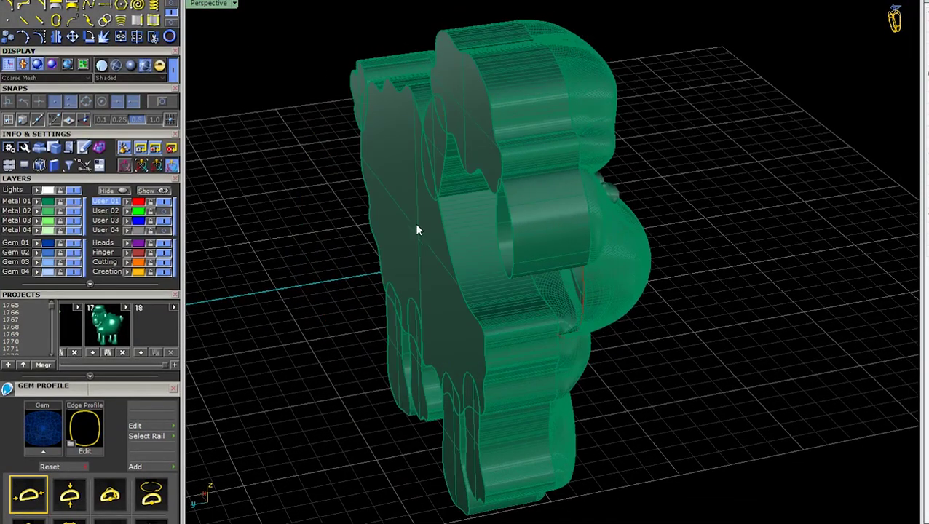
click(591, 296)
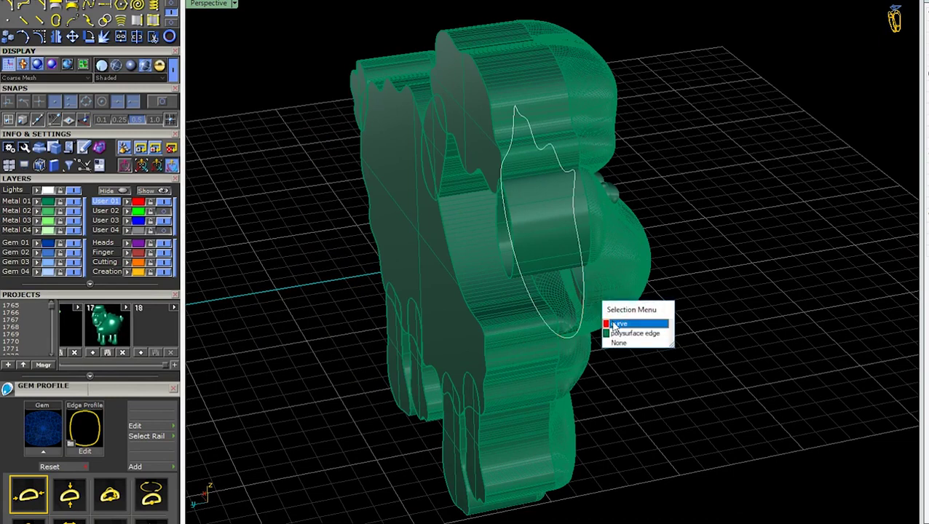
click(610, 317)
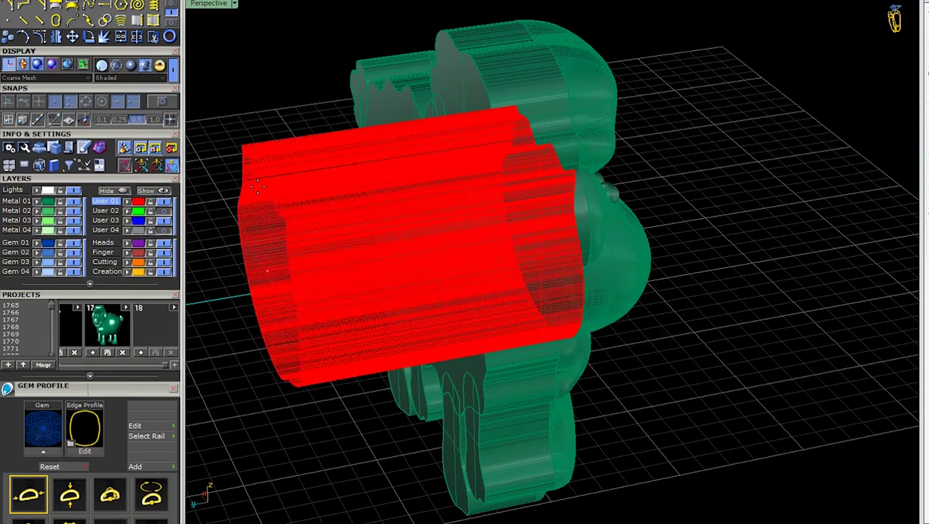
click(159, 90)
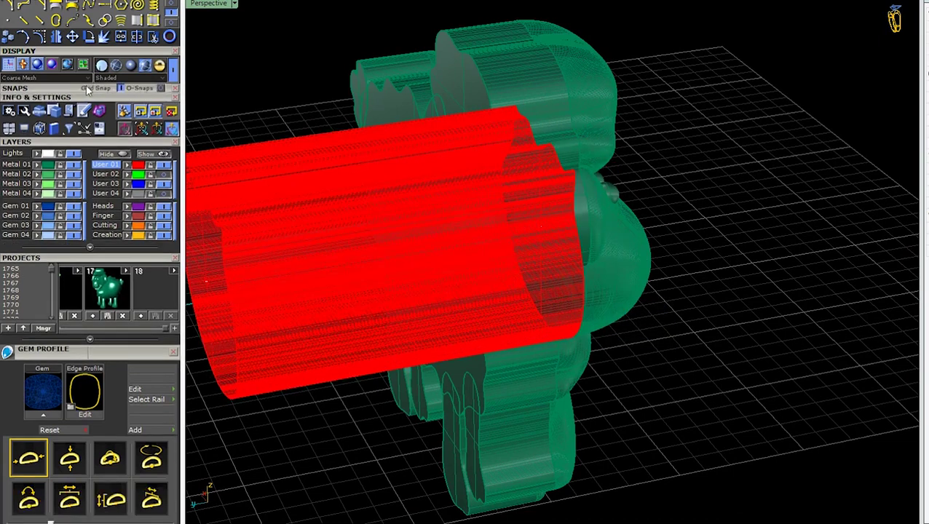
click(64, 88)
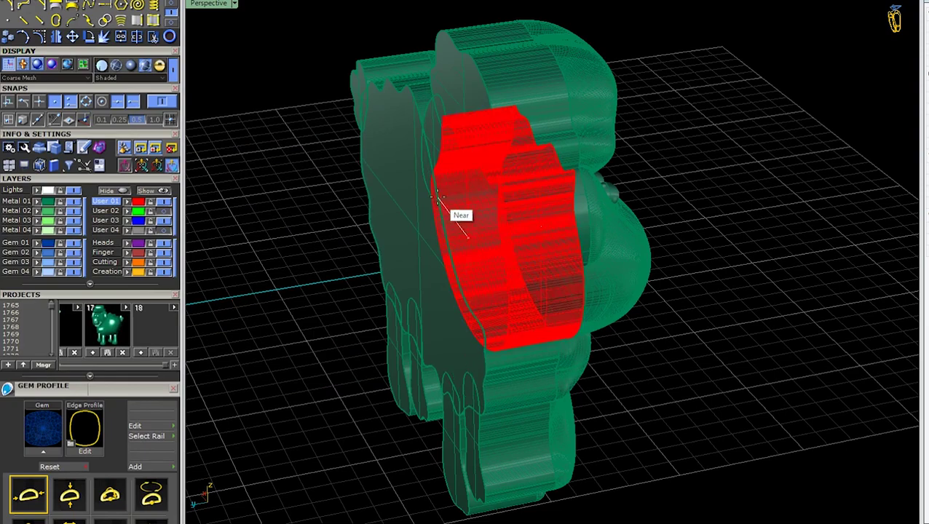
click(437, 195)
click(505, 294)
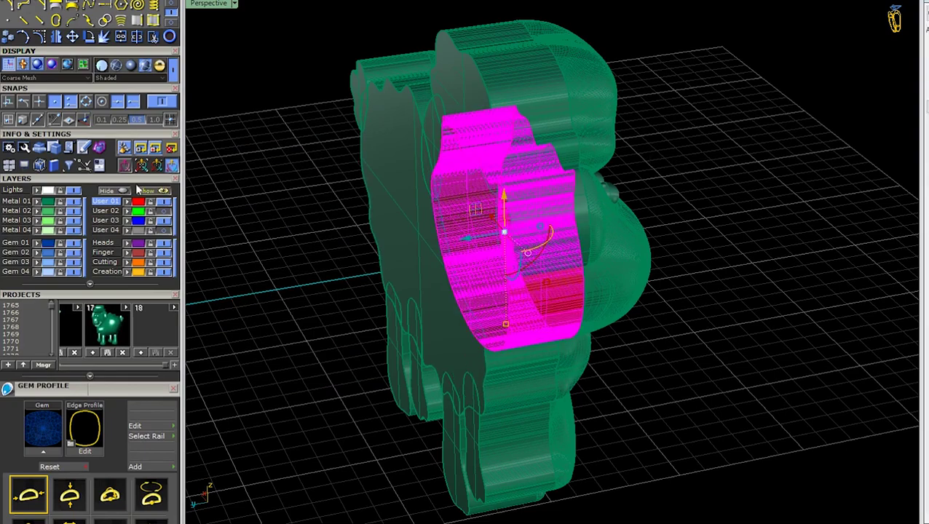
click(674, 221)
right_drag(674, 222, 539, 244)
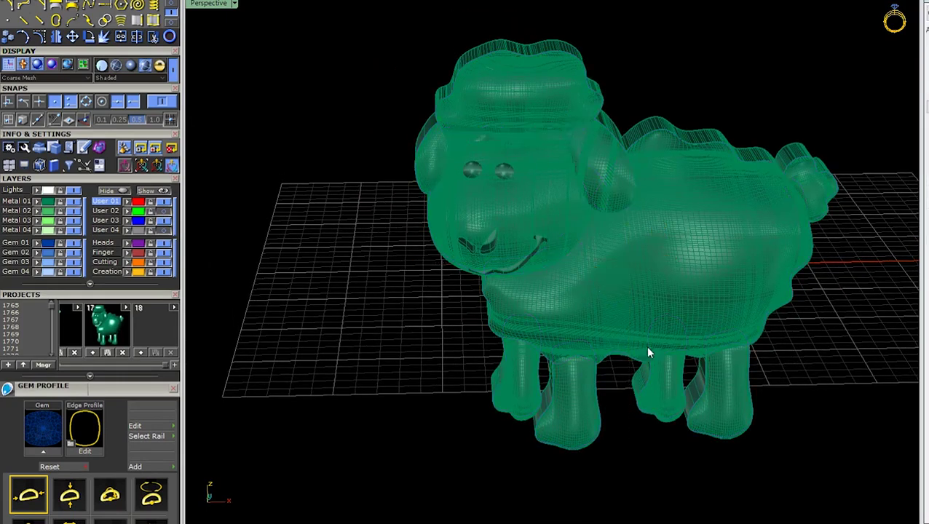
Step: Tilt the Perspective view to the sheep's front and switch to Machine display mode
scroll(644, 346, down, 5)
right_drag(524, 269, 202, 149)
click(131, 64)
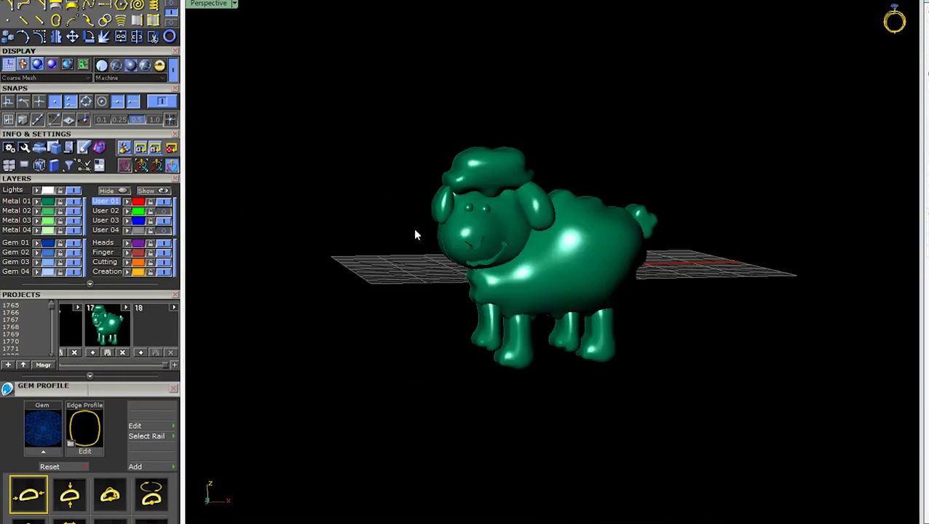
Step: Orbit the glossy sheep through side and top views to a front three-quarter view
right_drag(412, 228, 478, 241)
scroll(478, 241, up, 3)
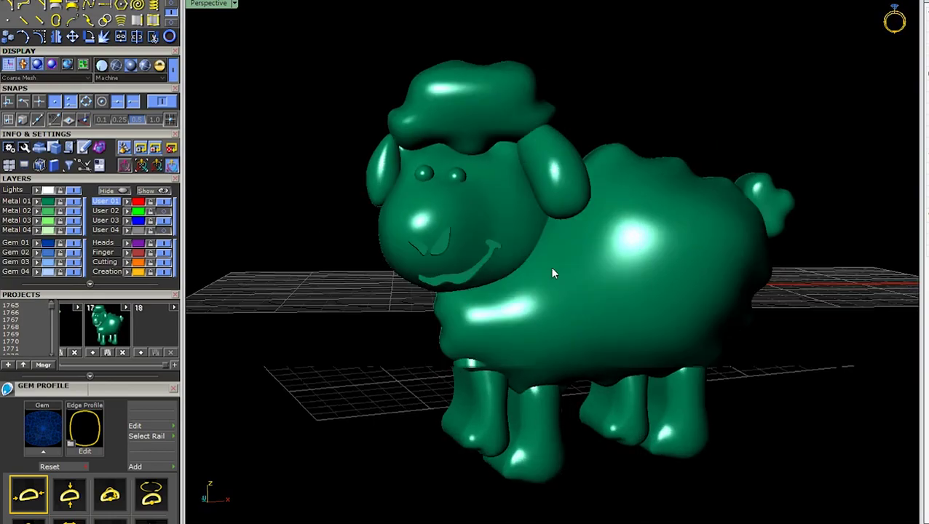
right_drag(549, 266, 567, 276)
scroll(544, 323, down, 3)
right_drag(544, 322, 555, 326)
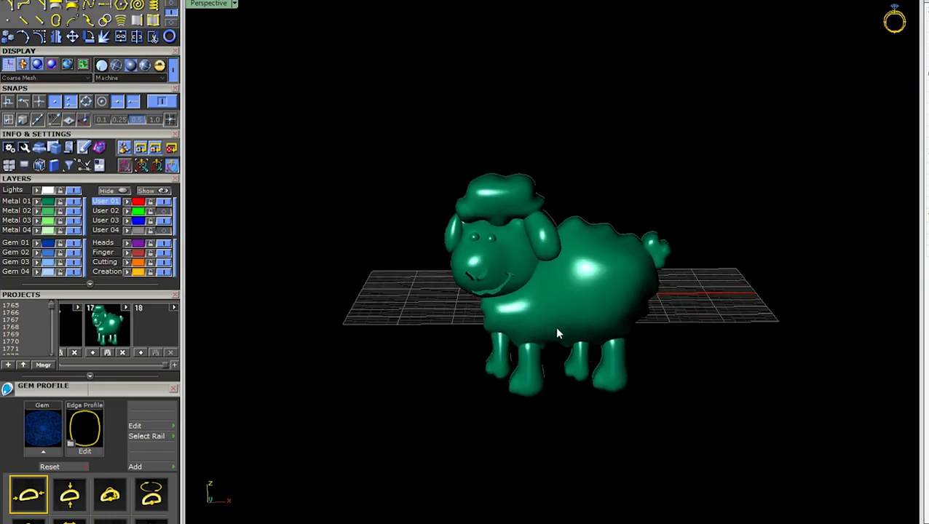
scroll(554, 326, up, 2)
scroll(504, 334, up, 2)
scroll(535, 317, down, 2)
mouse_move(608, 302)
right_down()
mouse_move(593, 441)
mouse_move(598, 383)
mouse_move(581, 342)
right_up()
mouse_move(469, 328)
right_down()
mouse_move(526, 292)
mouse_move(554, 329)
mouse_move(523, 272)
mouse_move(555, 384)
mouse_move(684, 360)
mouse_move(592, 362)
mouse_move(514, 292)
mouse_move(529, 315)
mouse_move(537, 293)
mouse_move(492, 260)
right_up()
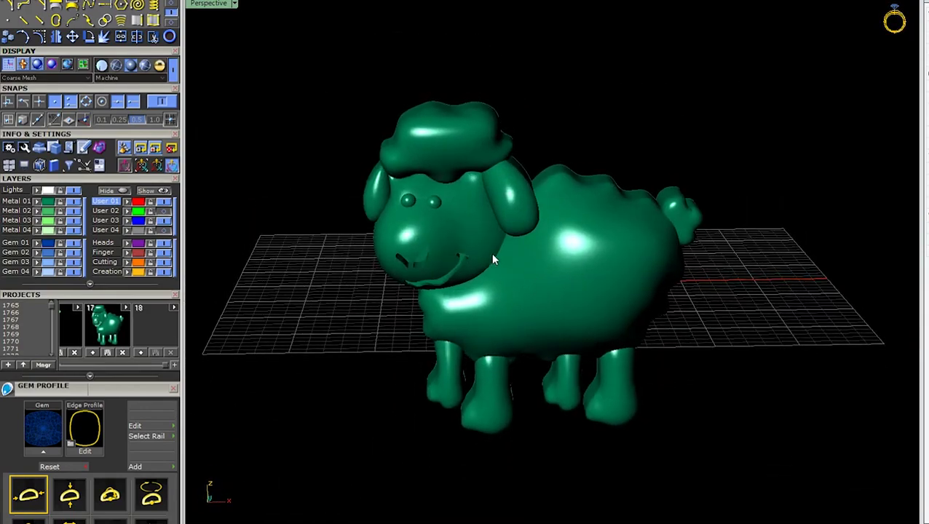